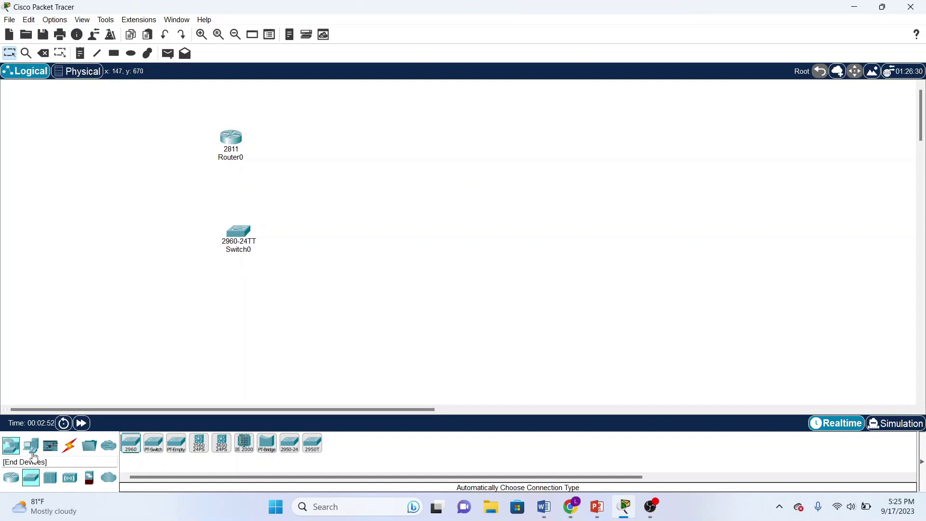
Step: Add two 7960 IP phones to the workspace side by side below Switch0
click(31, 445)
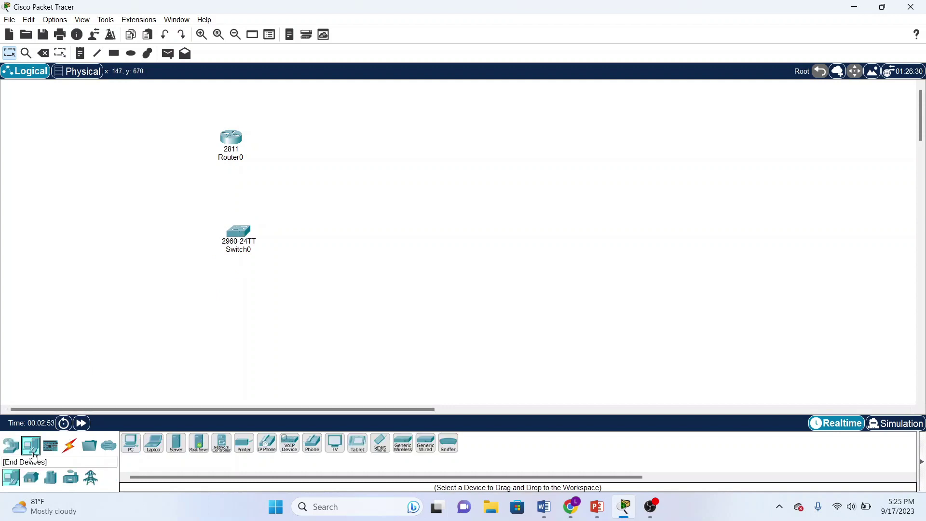
click(269, 444)
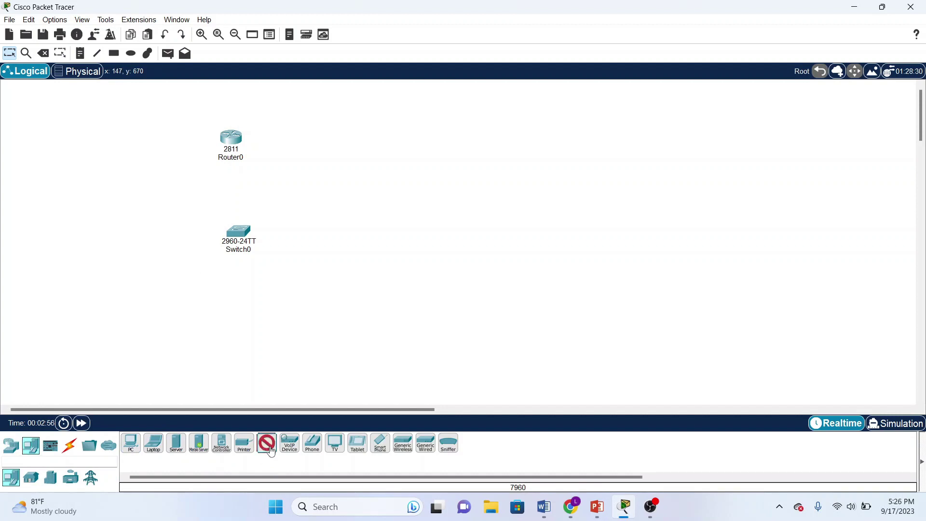
click(126, 315)
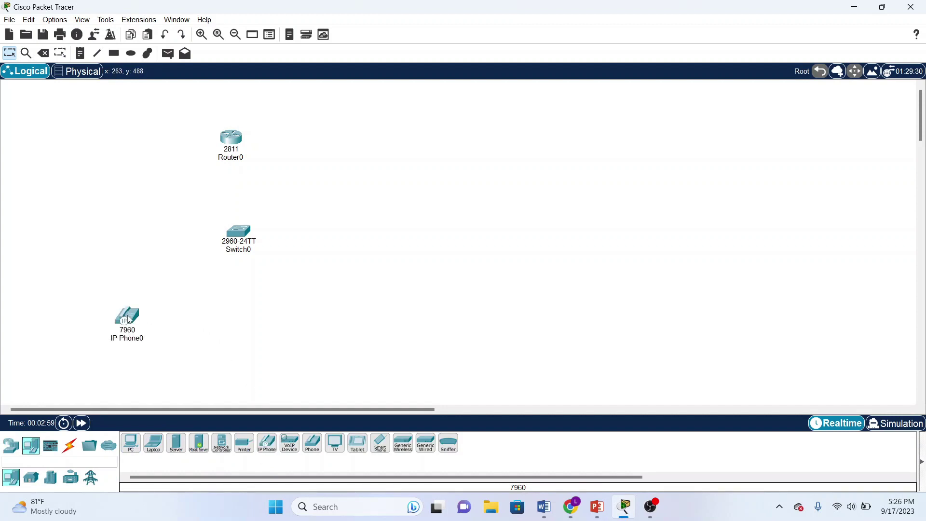
click(267, 444)
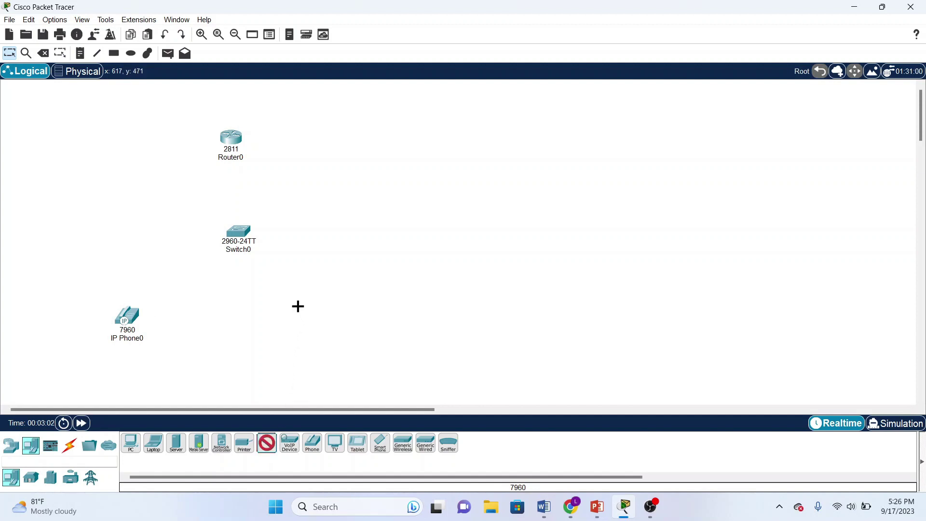
click(305, 310)
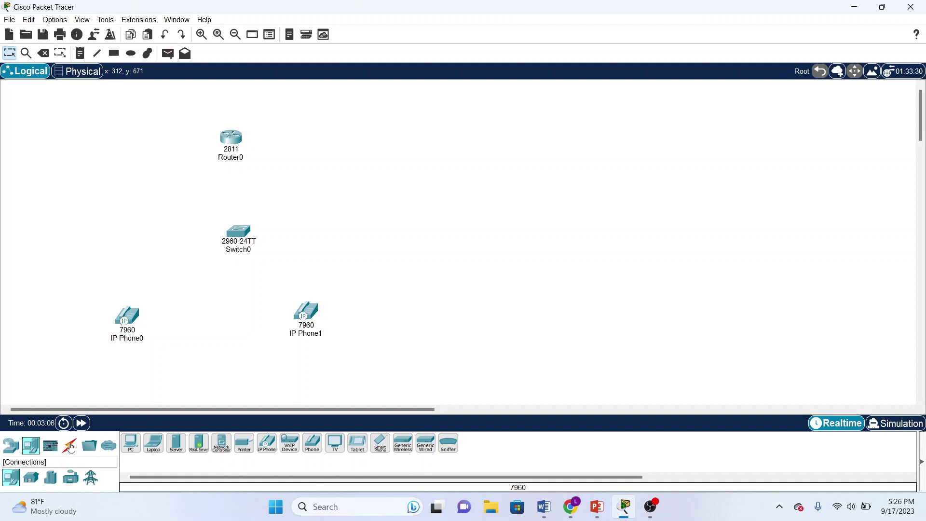
Step: Connect Switch0 to Router0 using the automatically chosen connection type
click(69, 445)
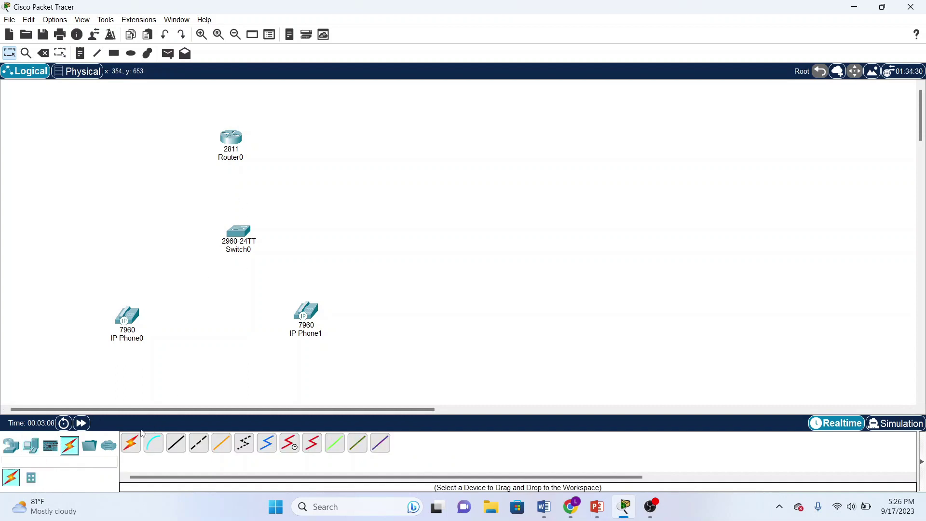
click(131, 443)
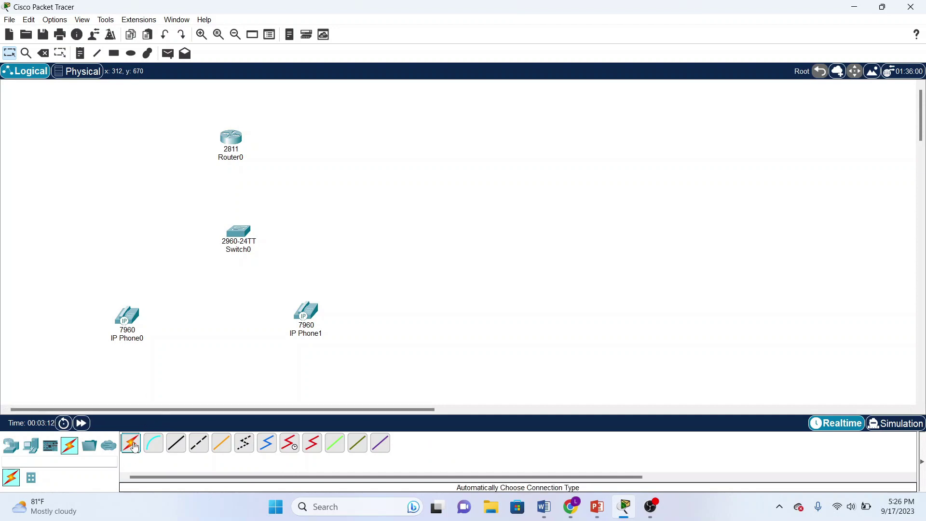
click(234, 233)
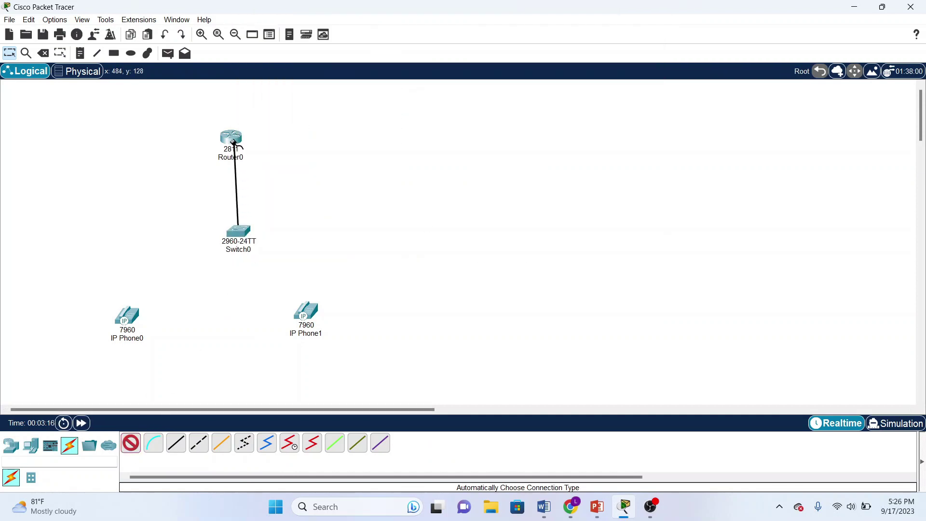
click(232, 142)
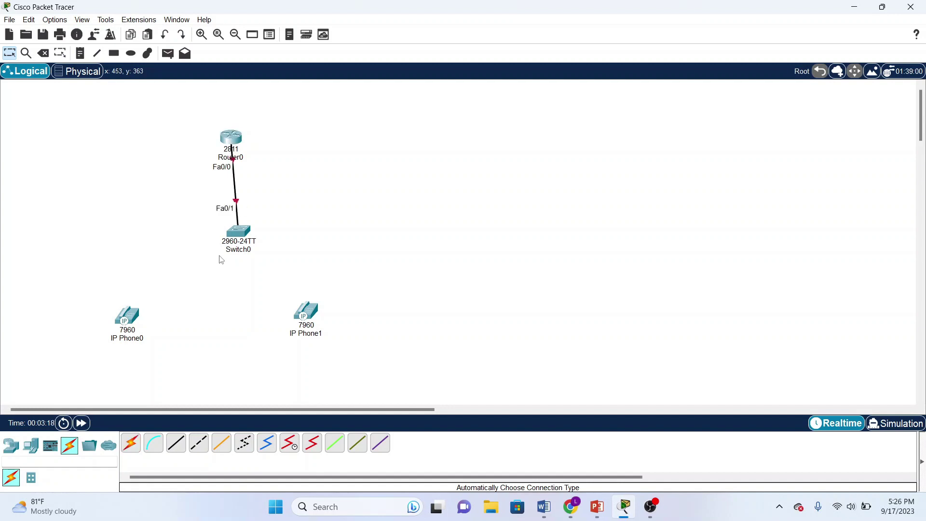
Step: Connect IP Phone0 and IP Phone1 to Switch0 using the automatically chosen connection type
click(131, 443)
click(129, 316)
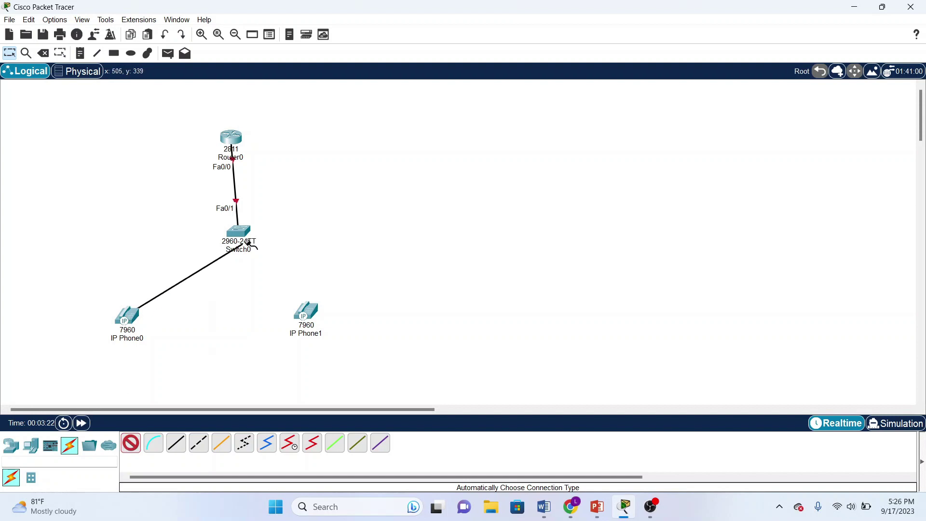
click(231, 233)
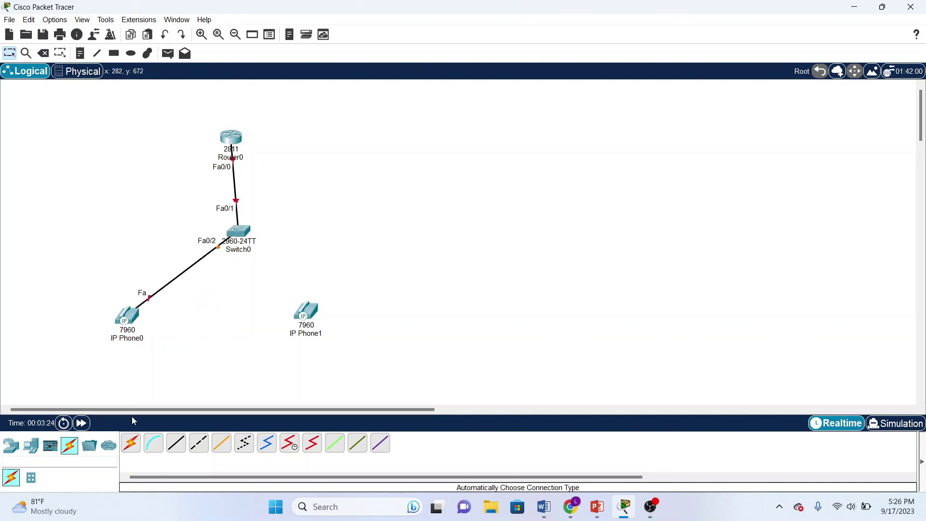
click(135, 443)
click(243, 235)
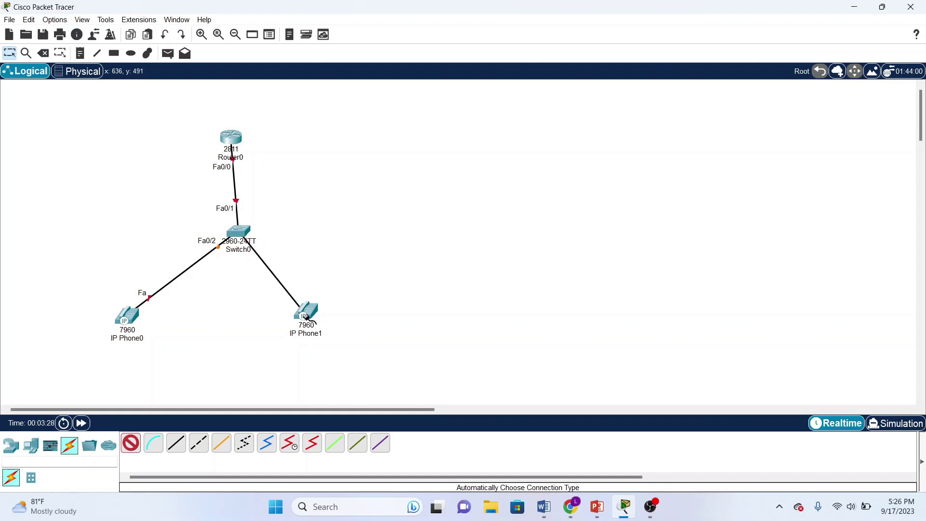
click(307, 321)
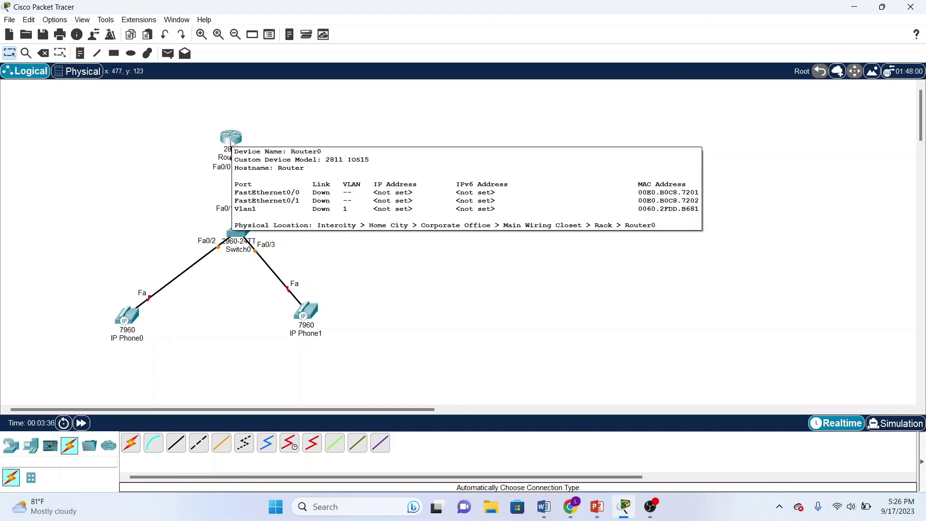
Step: Open Router0's command line, answer no to the initial configuration dialog, and enter global configuration mode
click(232, 144)
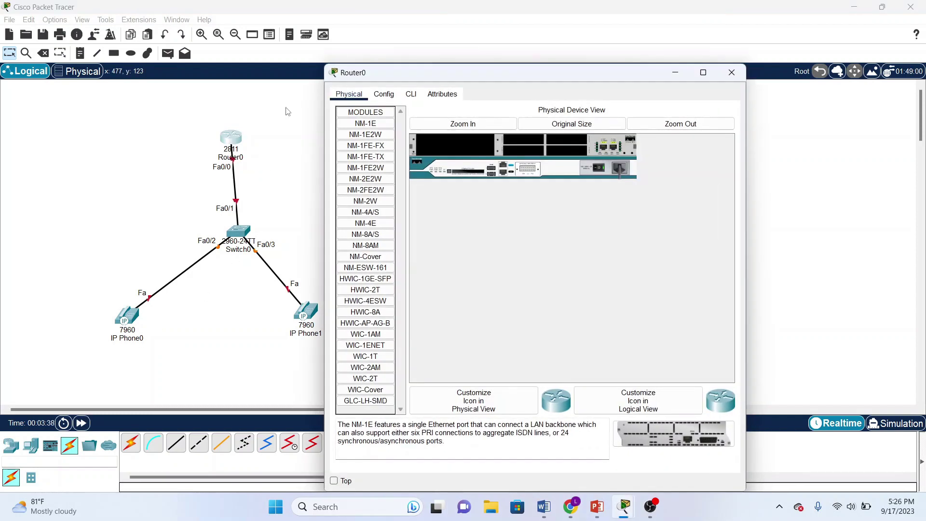
click(411, 94)
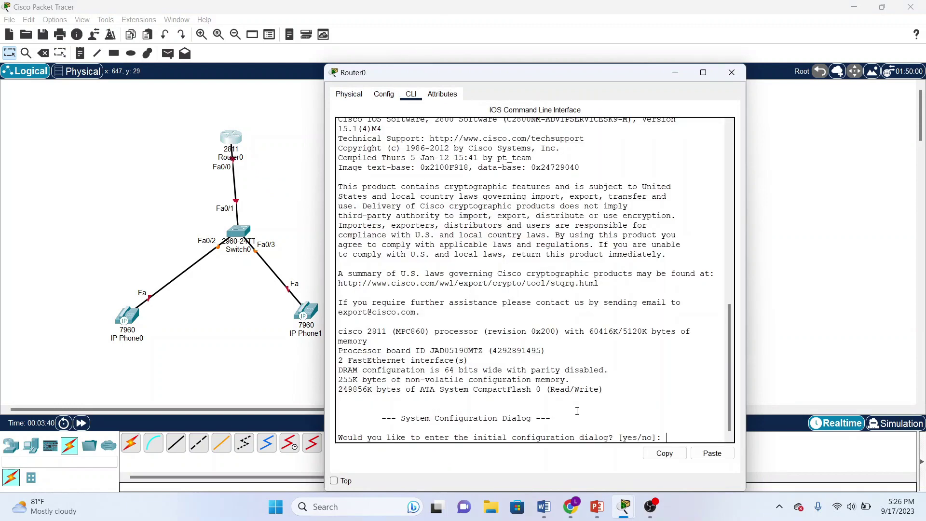
text(no)
key(Return)
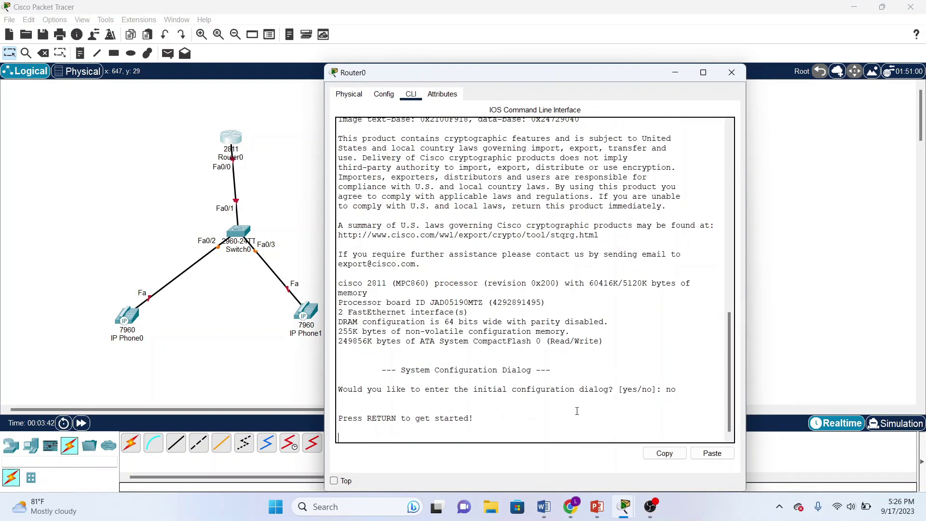
key(Return)
key(Return)
key(Return)
text(en)
key(Return)
text(conf t)
key(Return)
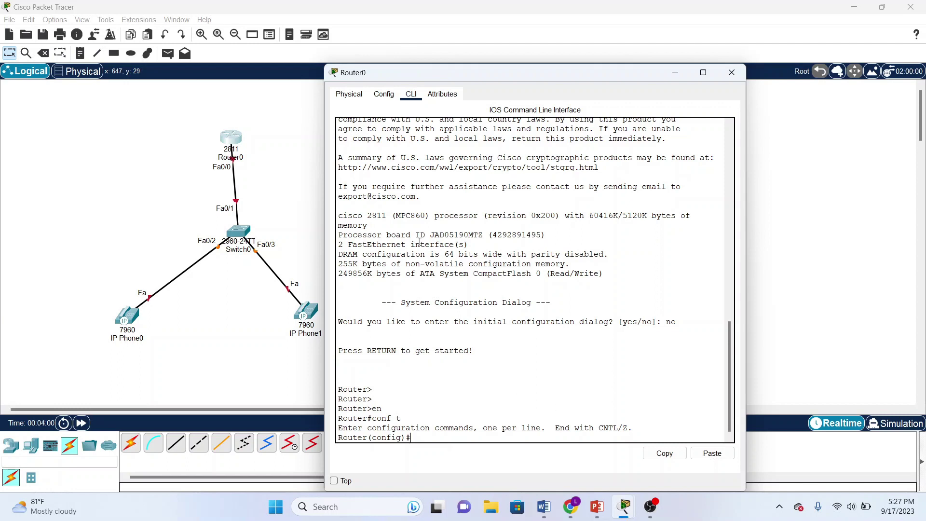
Step: Assign IP address 192.168.10.1 with mask 255.255.255.0 to Router0's interface f0/0 and enable the interface with no sh
text(int f0/0)
key(Return)
text(ip add)
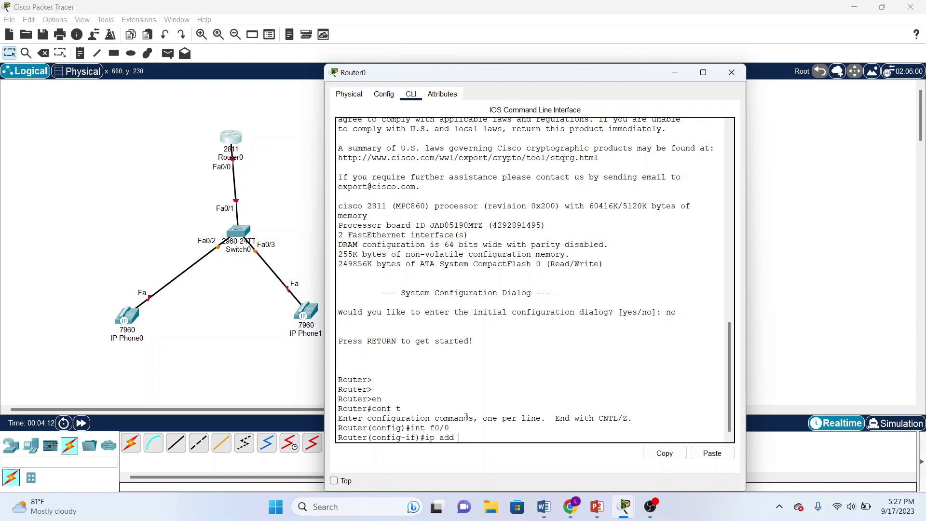
text( 192.168.10.1 255.255.255.0)
key(Return)
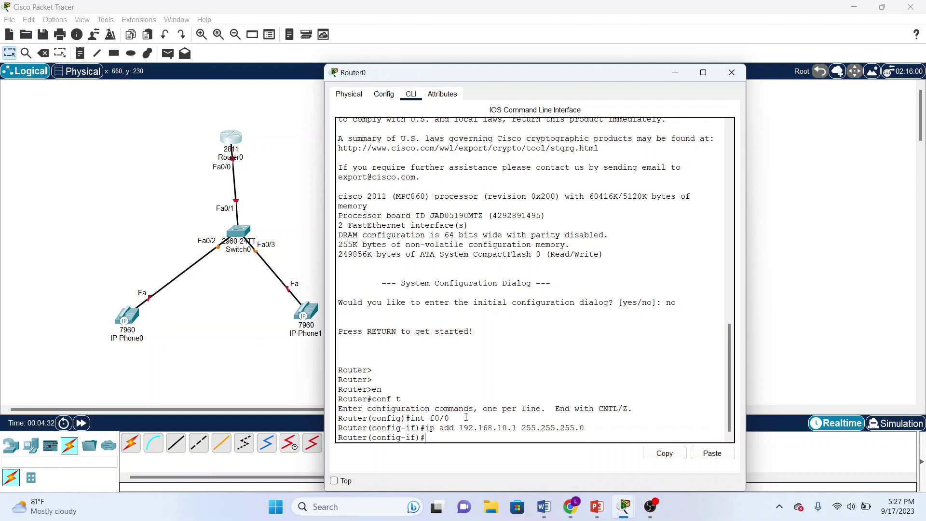
text(no sh)
key(Return)
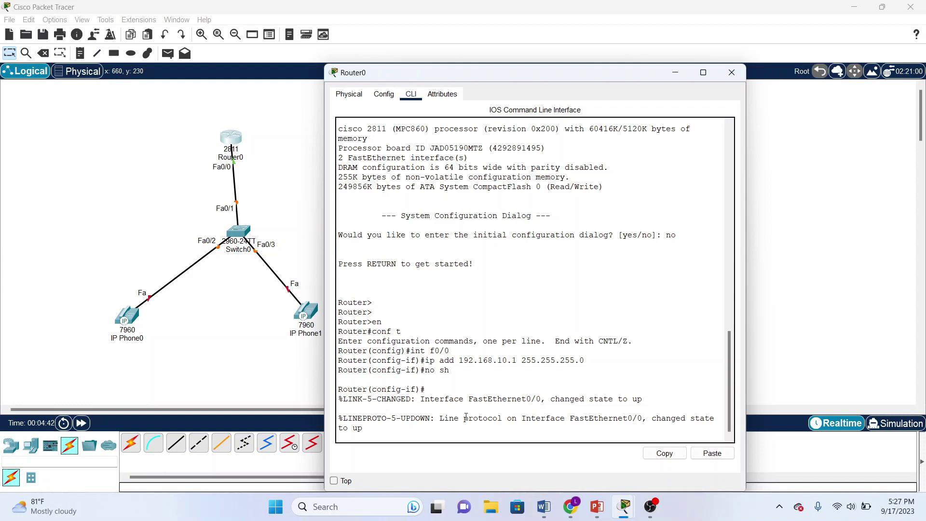
key(Return)
key(Return)
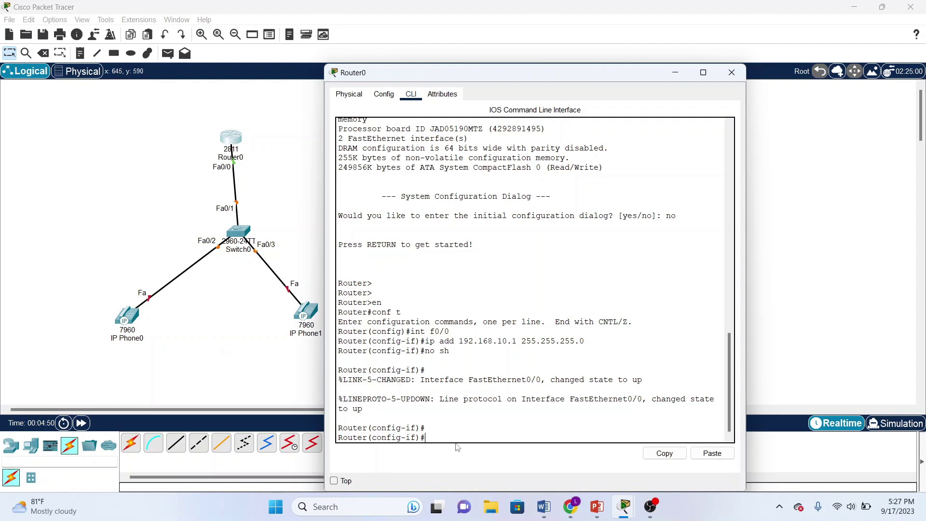
Step: Create a DHCP pool named dharm on the router for network 192.168.10.0 with mask 255.255.255.0
text(p dhcp pool dharm)
key(Return)
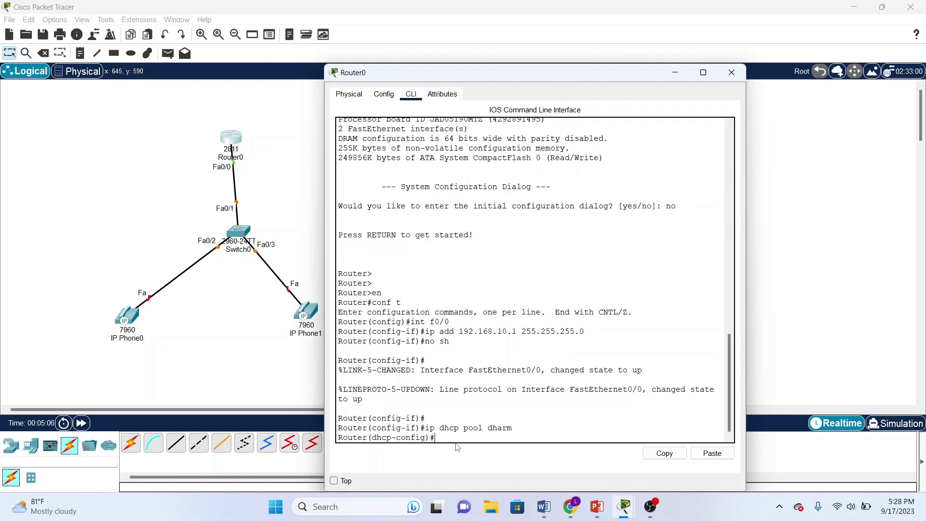
text(network 192.168.10.0 255.255.255)
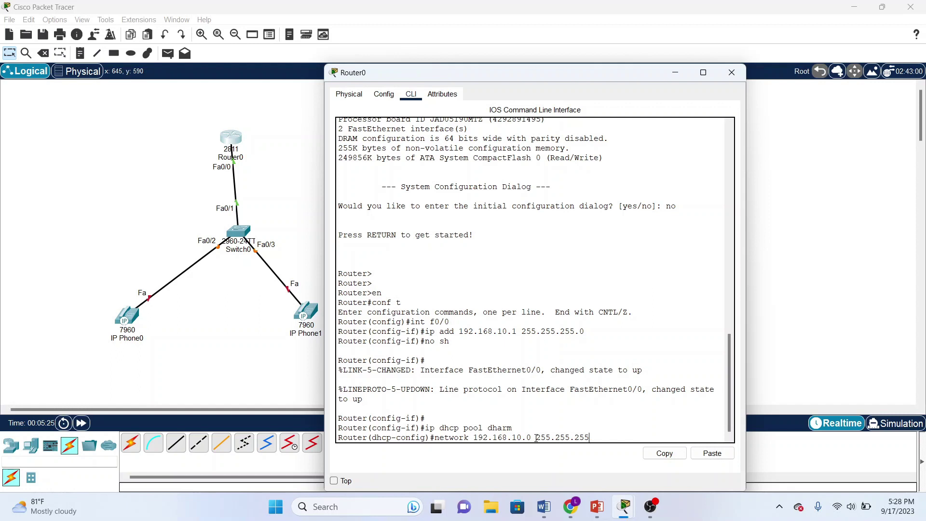
text(.0)
key(Return)
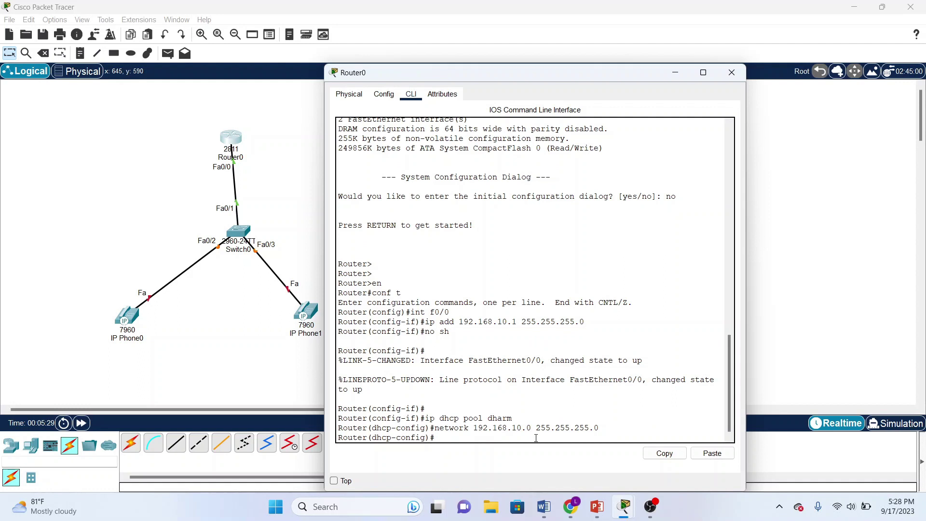
Step: Set the DHCP pool's default router to 192.168.10.1
text(defau)
key(Tab)
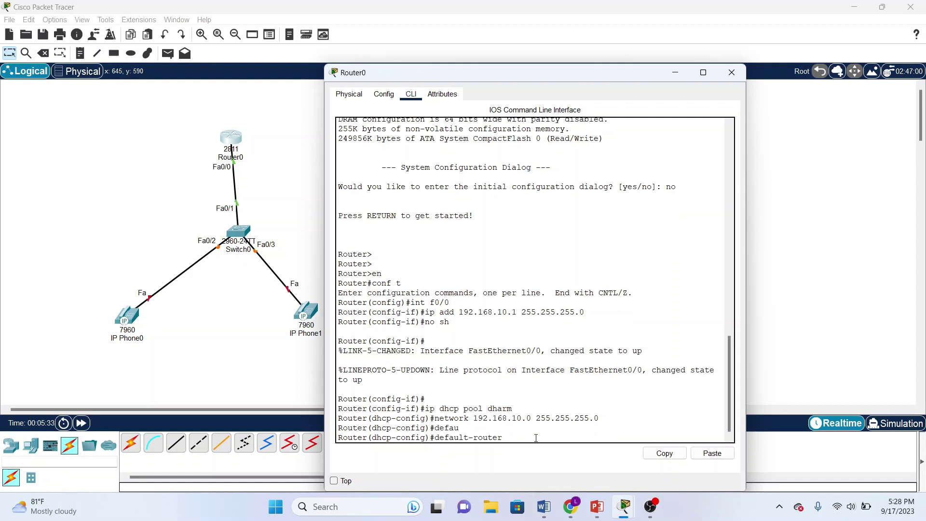
text(192.168.10.1)
key(Return)
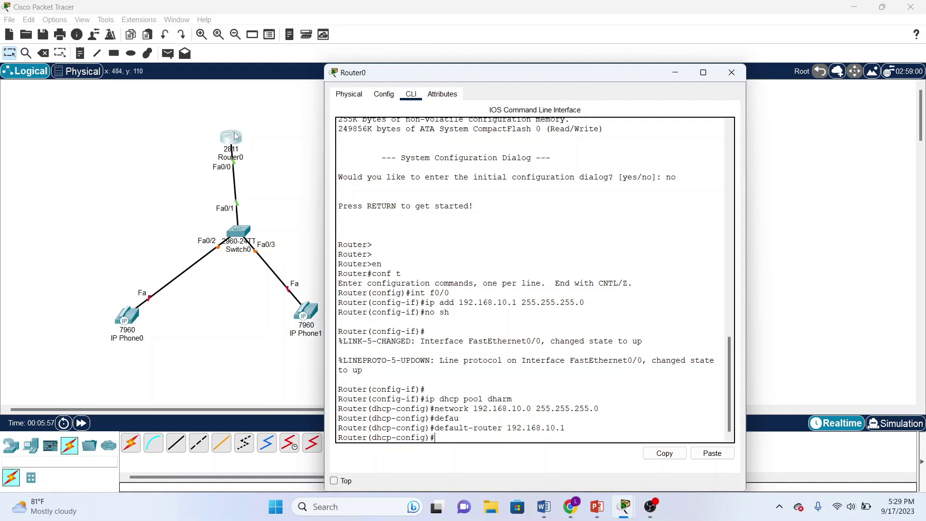
Step: Set DHCP option 150 to IP 192.168.10.1, checking the command help for its syntax, and exit DHCP pool configuration
text(option ?)
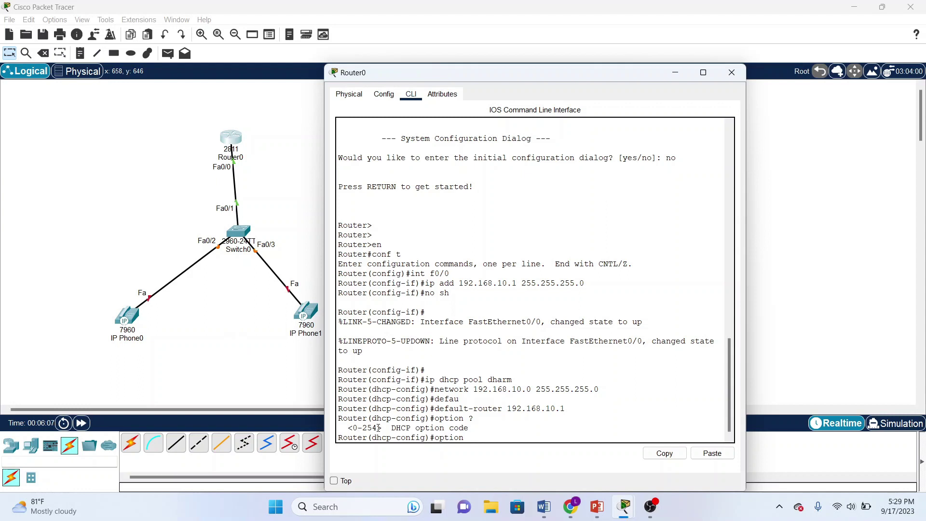
text(150 ?)
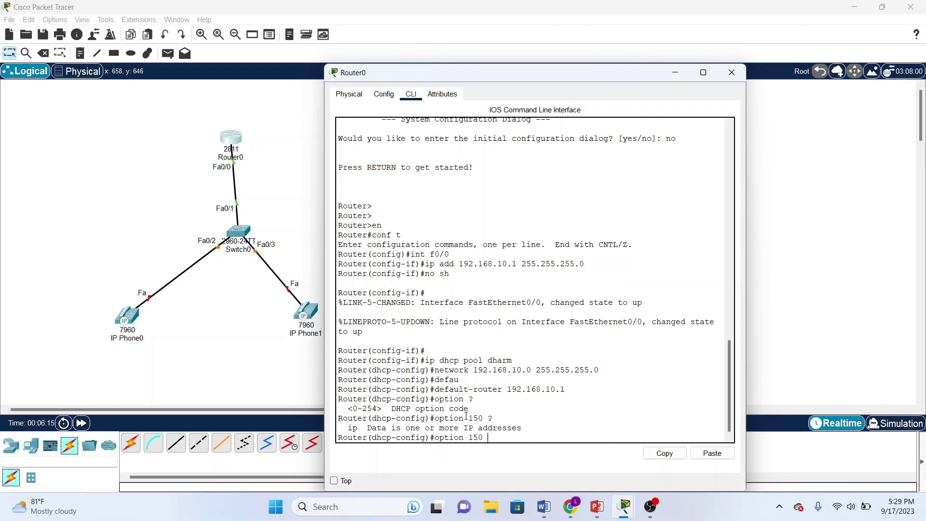
text(ip ?)
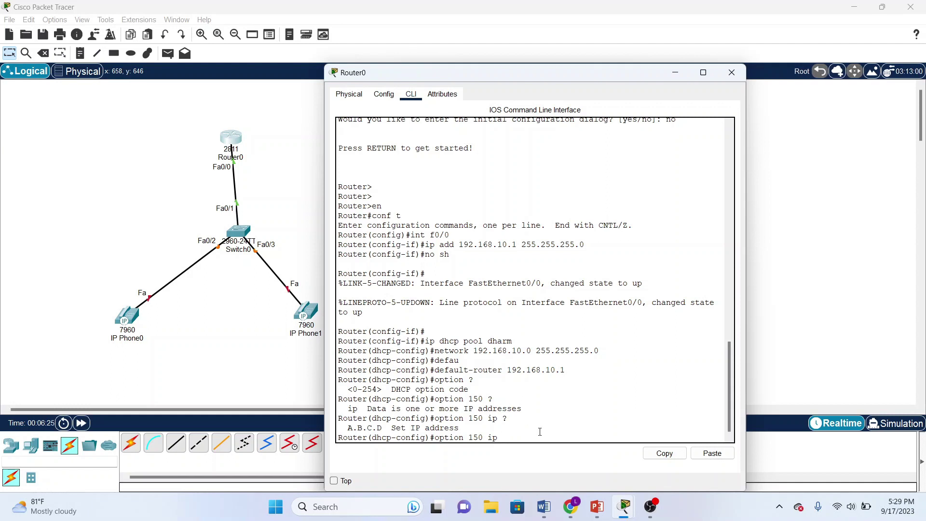
text(192.168.10.1)
key(Return)
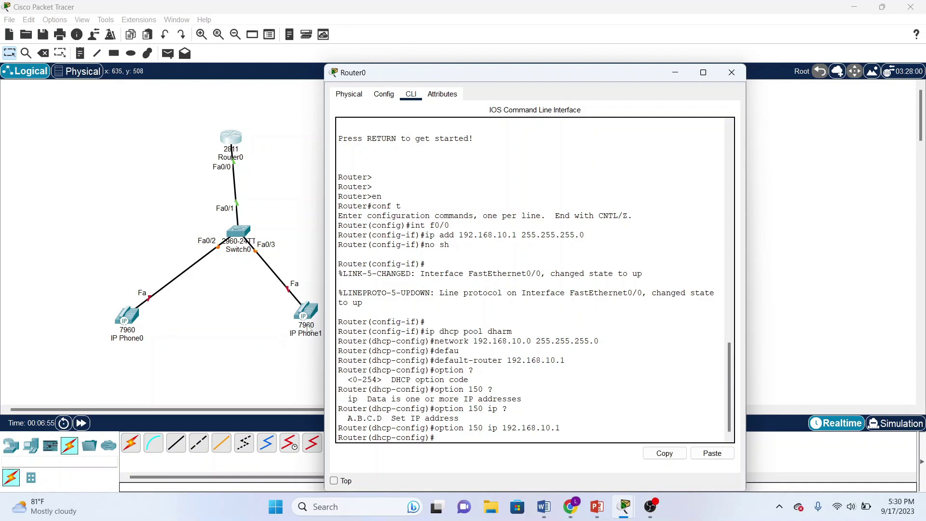
text(exit)
key(Return)
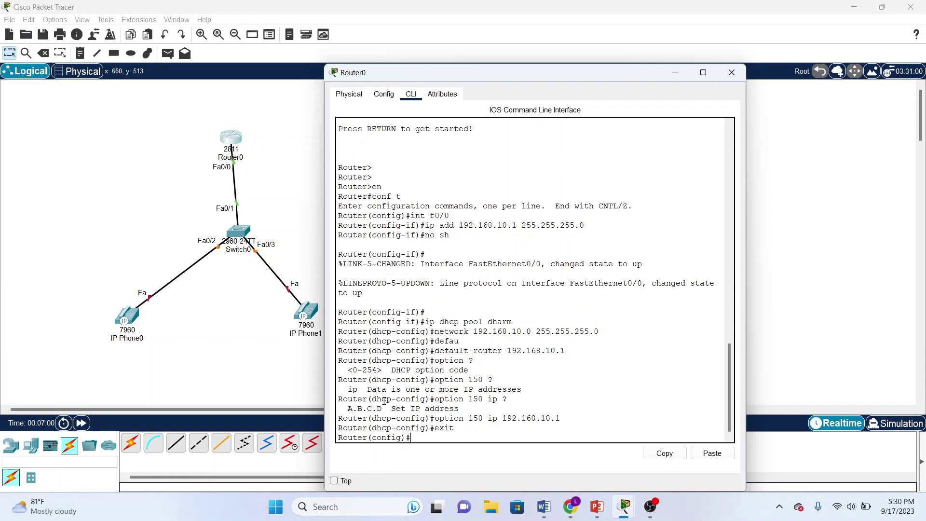
Step: Enter telephony-service configuration and set max-ephone to 2 and max-dn to 2
text(tel)
key(Tab)
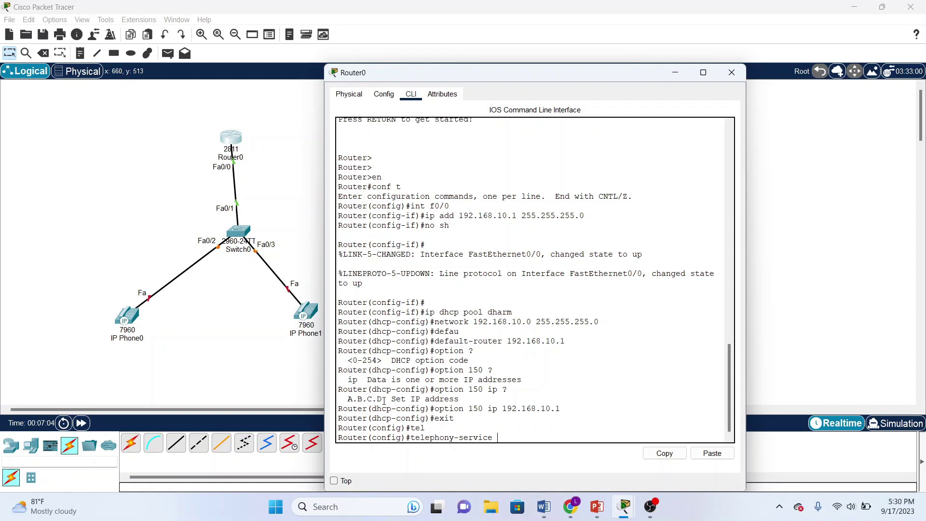
key(Return)
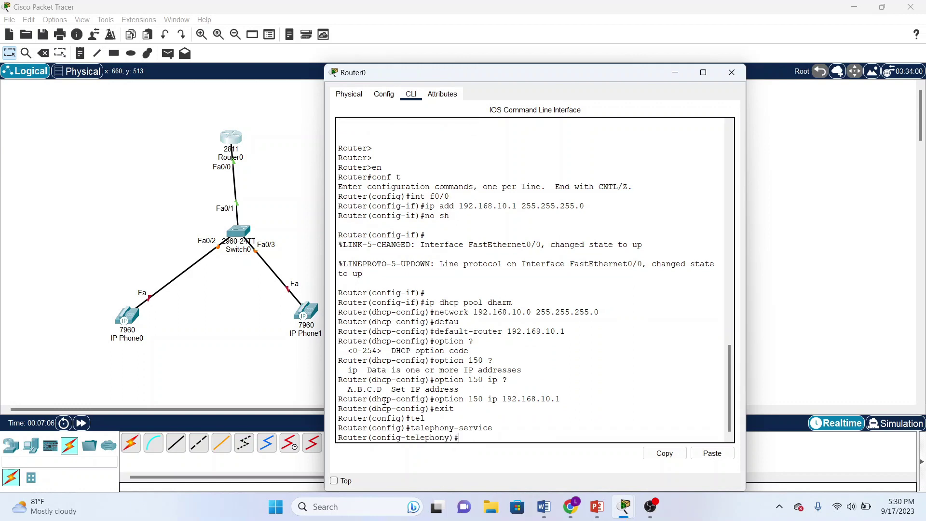
text(max-ephone 2)
key(Return)
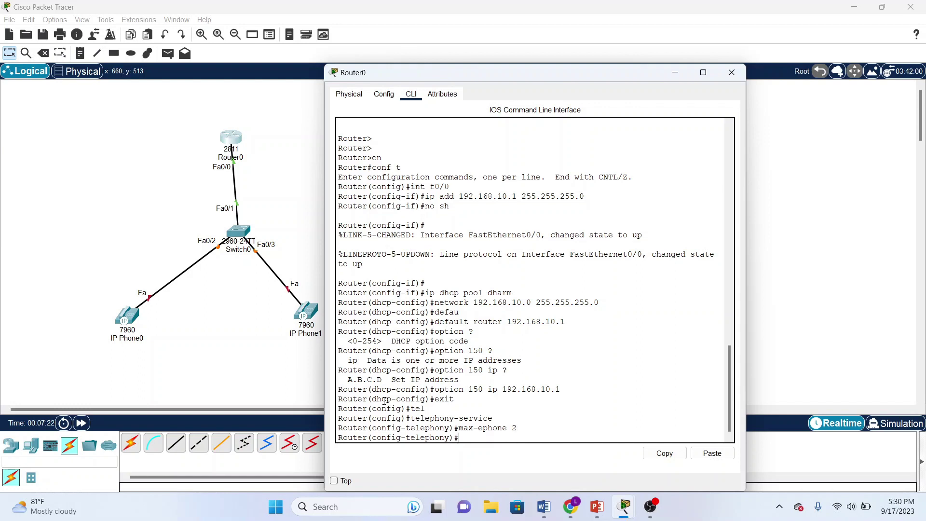
text(max-dn 2)
key(Return)
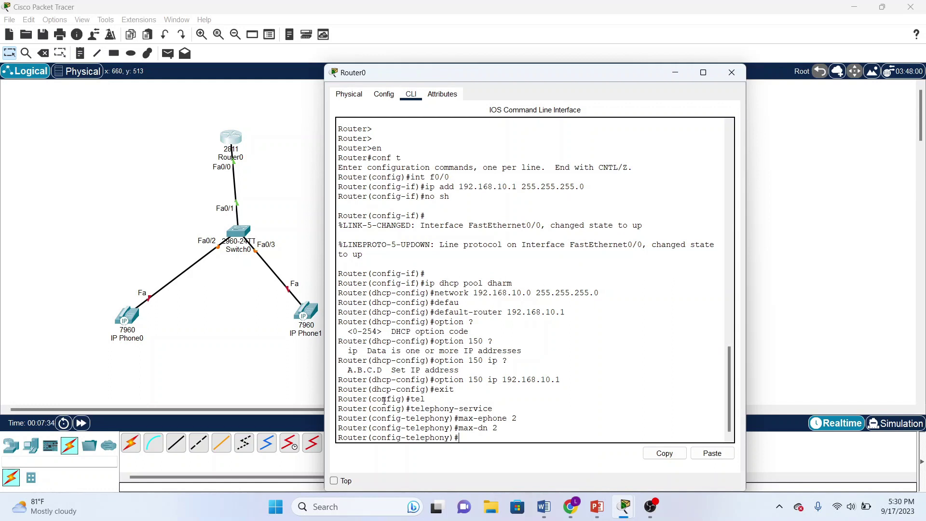
Step: Set the telephony service's IP source address to 192.168.10.1 with port 2000, checking the command help for its syntax
text(ip source)
key(Tab)
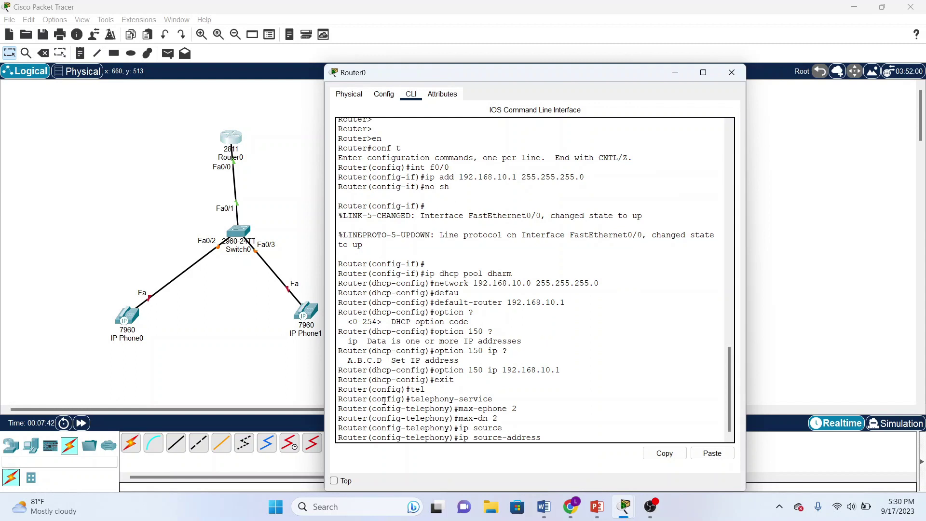
text(192)
text(.168.10.1)
text( ?)
text(port )
text(?)
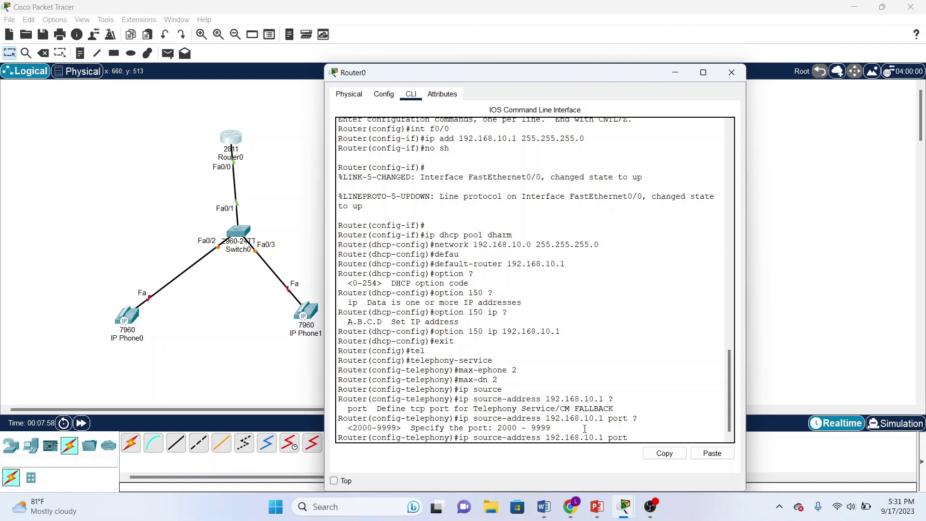
text(2000 ?)
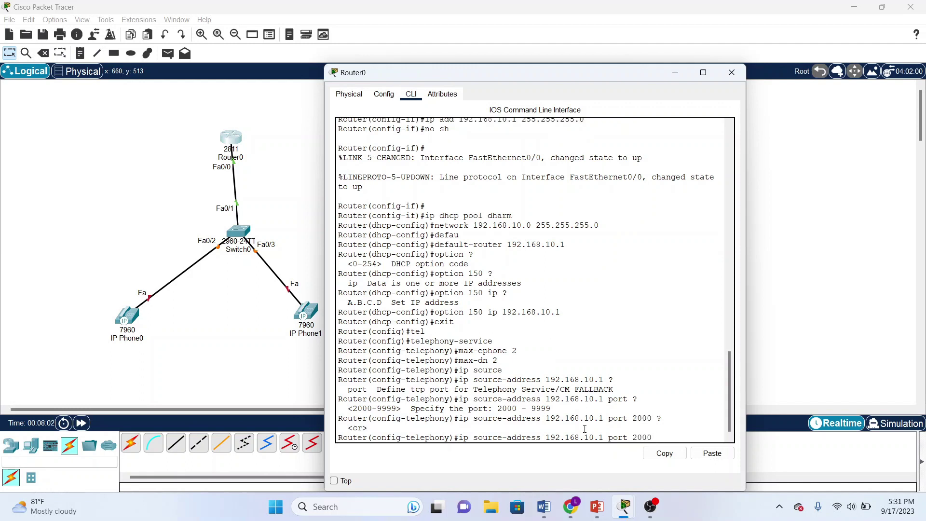
key(Return)
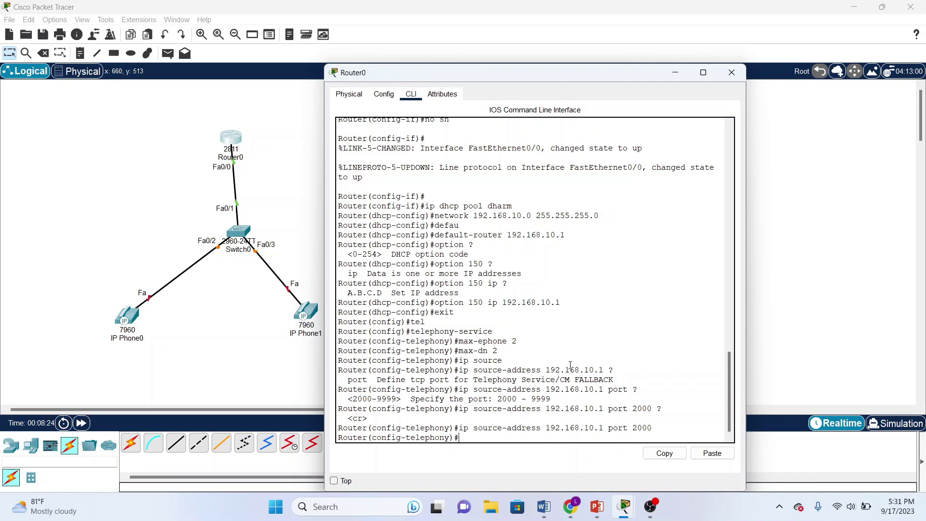
Step: Create ephone-dn 1 with number 101 and exit its configuration mode
text(ephone-dn 1)
key(Return)
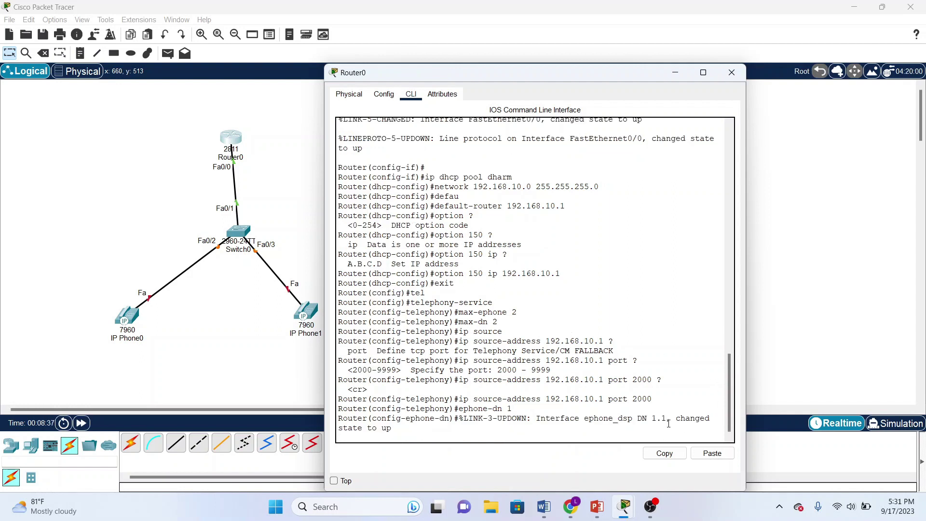
key(Return)
key(Return)
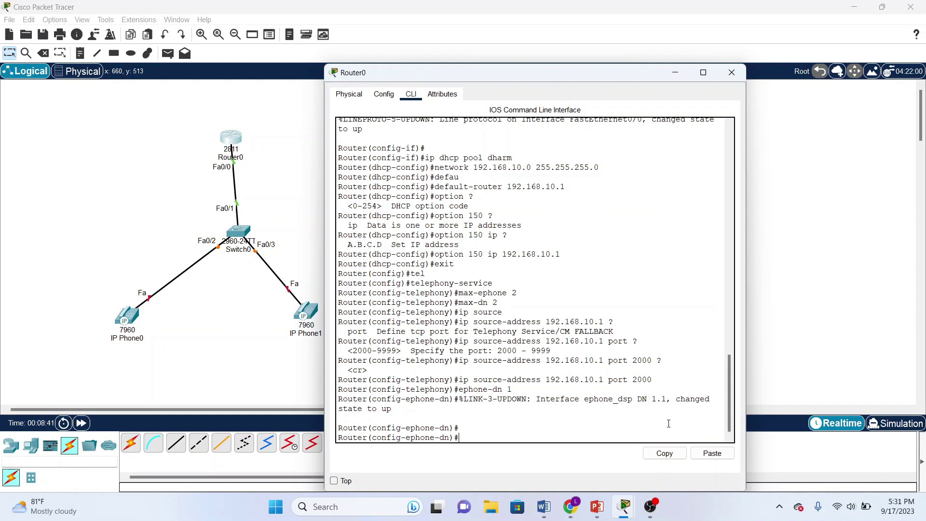
text(number 101)
key(Return)
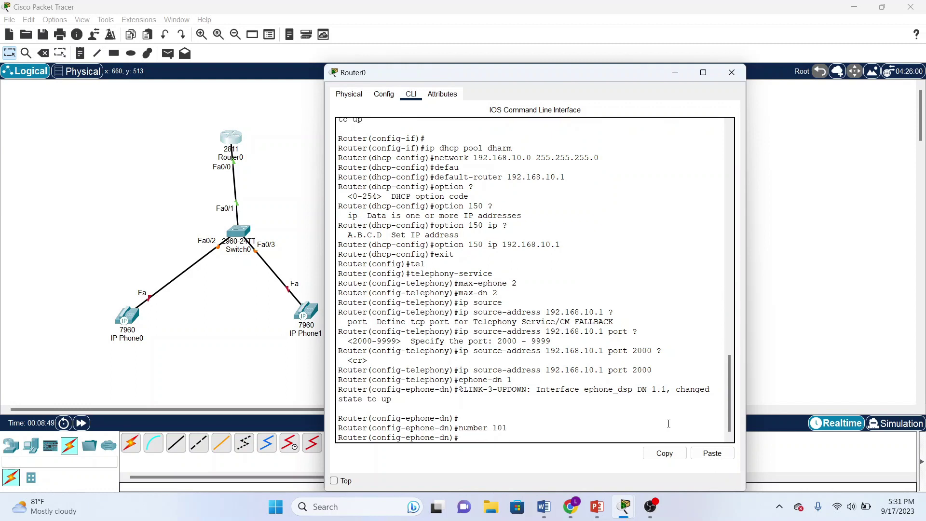
text(exit)
key(Return)
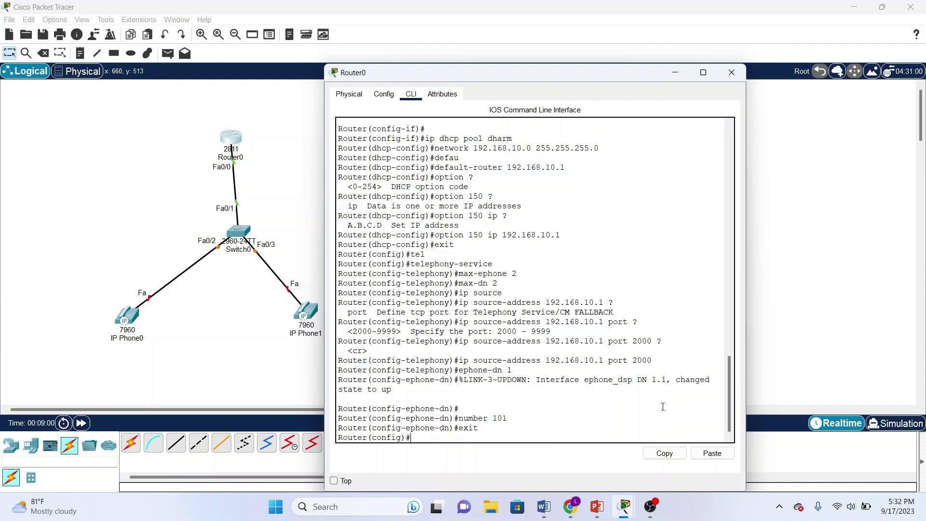
Step: Create ephone-dn 2 with number 102 and exit its configuration mode
text(ephone-dn 2)
key(Return)
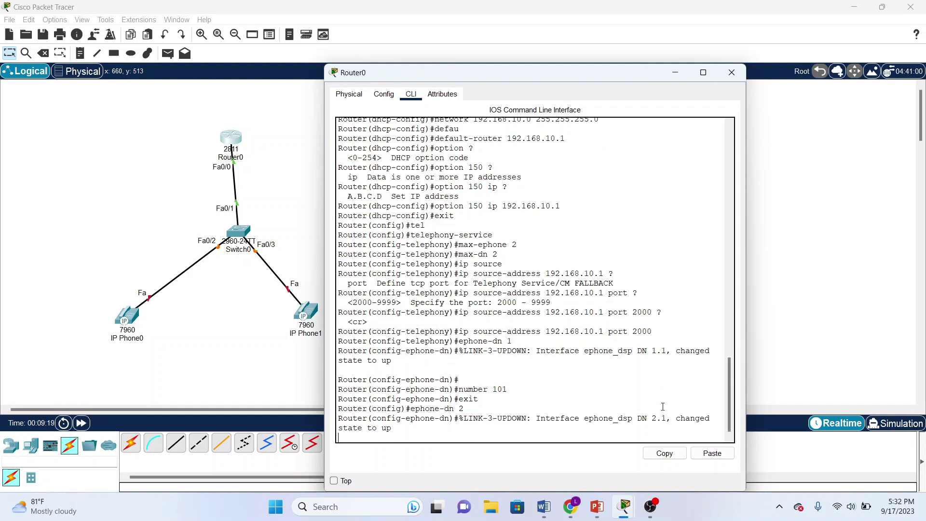
key(Return)
text(number )
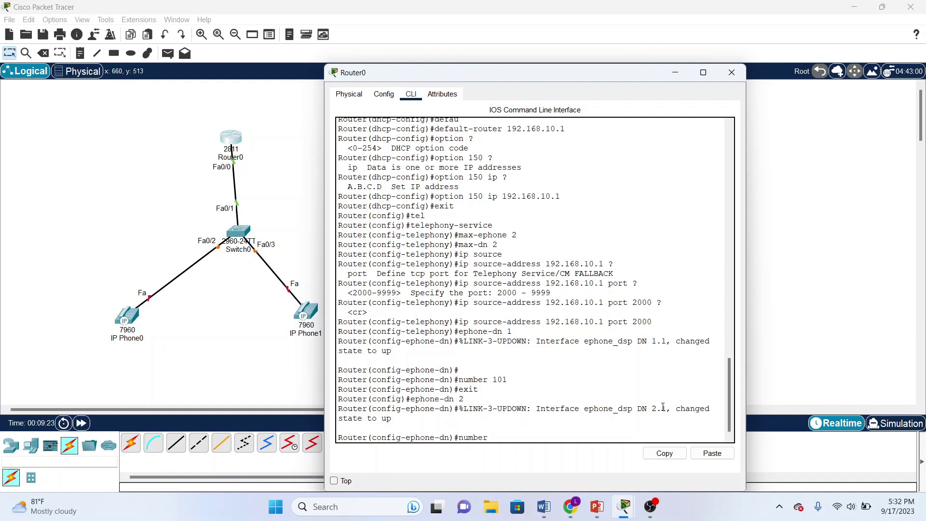
text(102)
key(Return)
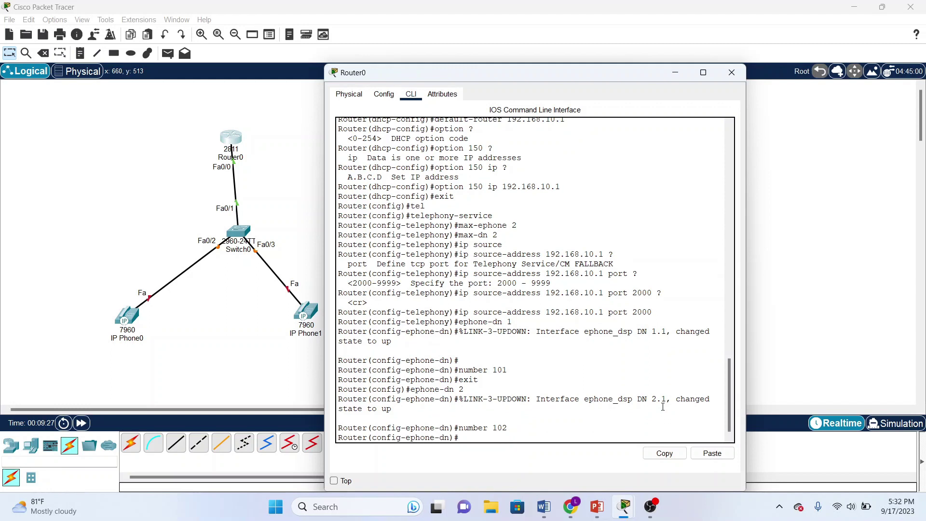
text(exit)
key(Return)
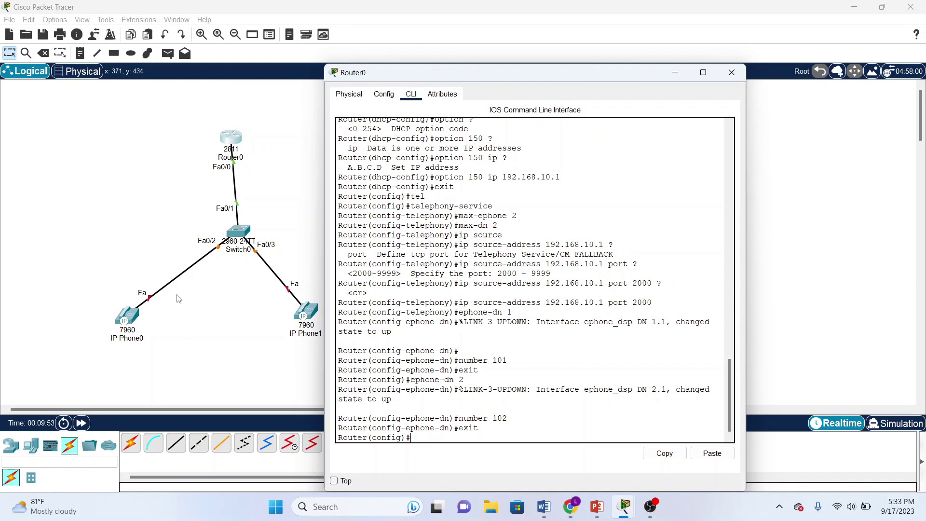
Step: Power on IP Phone0 by attaching its power adapter, and show its phone interface
click(130, 322)
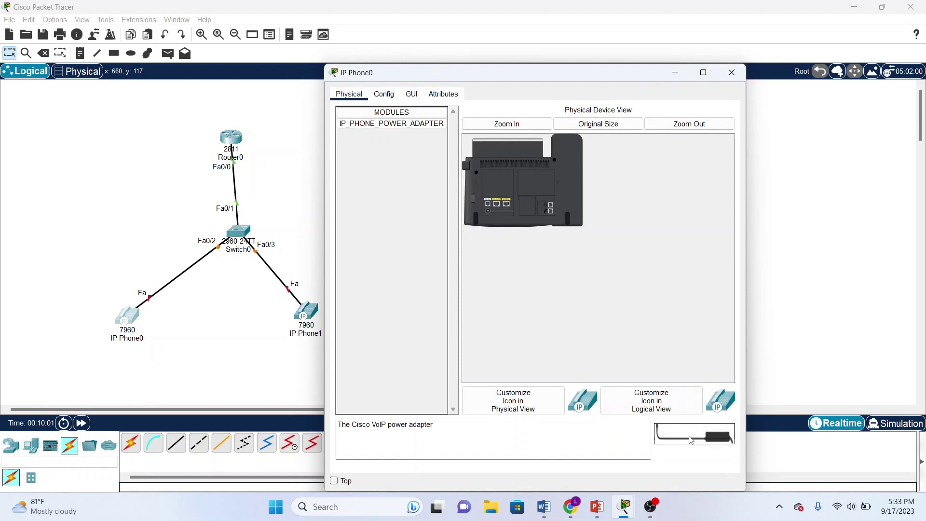
drag(690, 440, 488, 210)
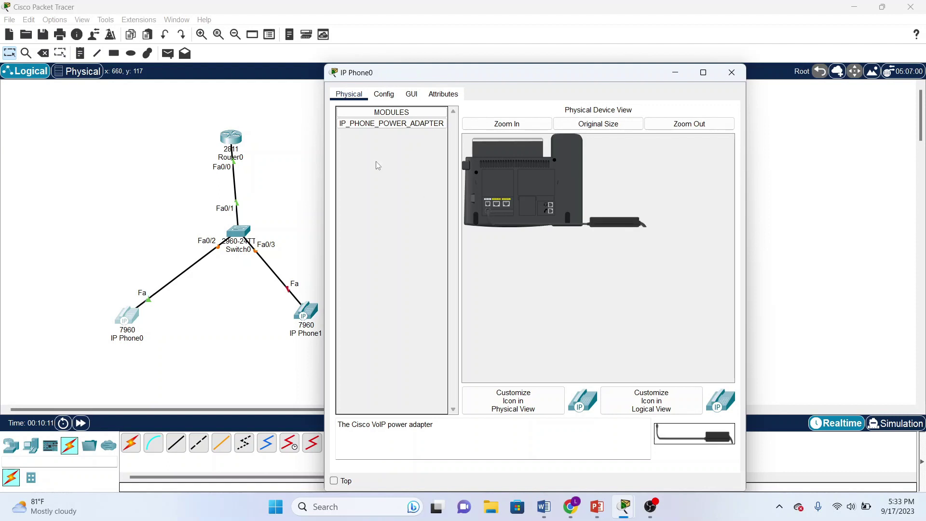
click(419, 96)
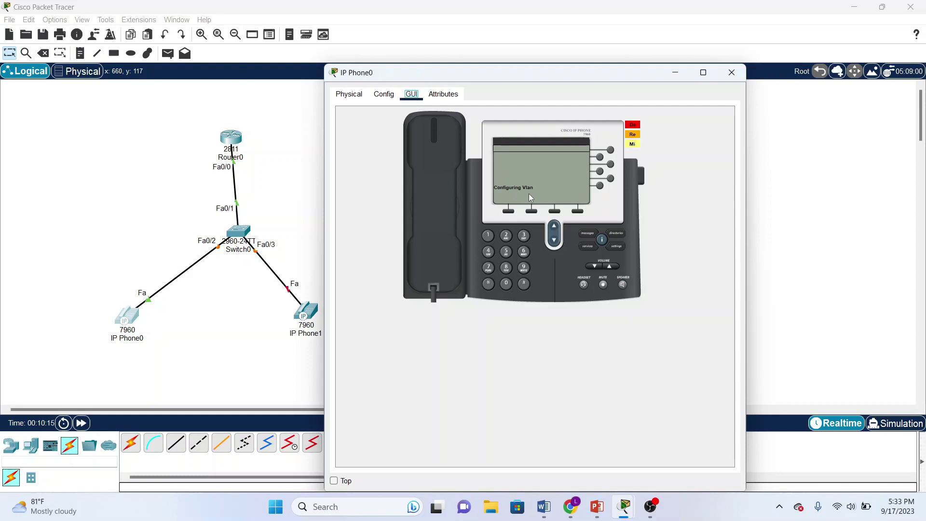
Step: Attach the power adapter to IP Phone1 to power it on, and show its phone interface
click(308, 315)
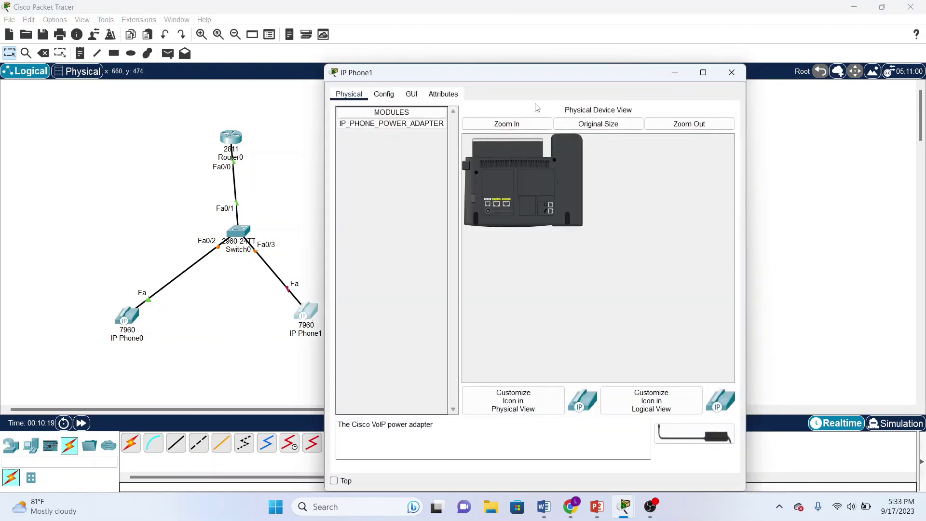
click(412, 94)
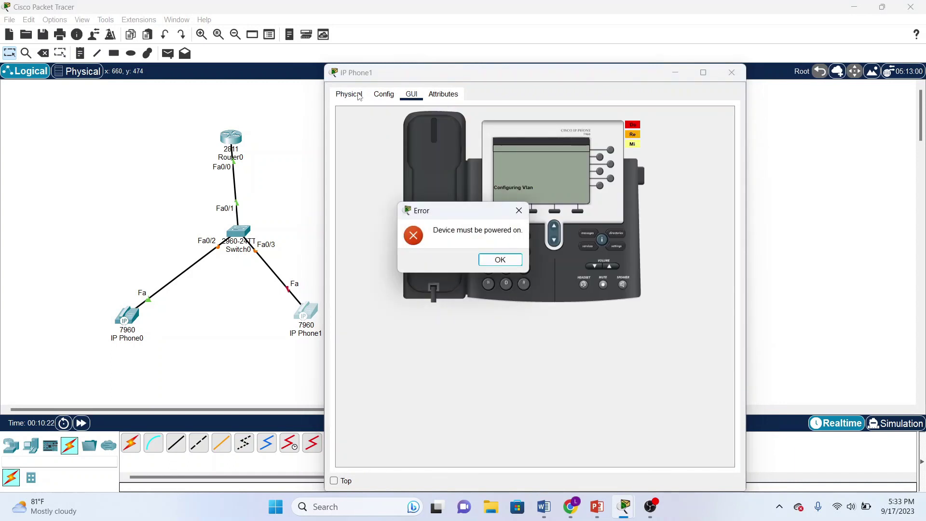
click(500, 260)
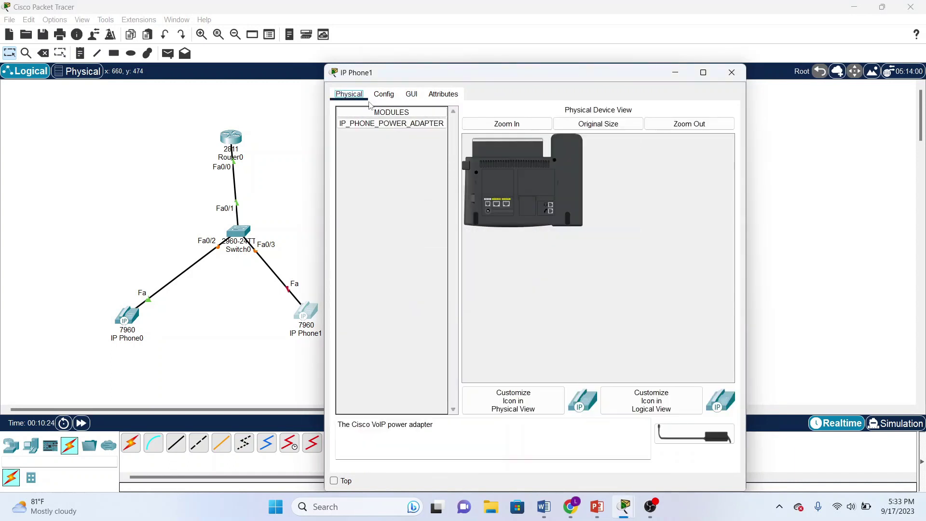
drag(677, 440, 489, 213)
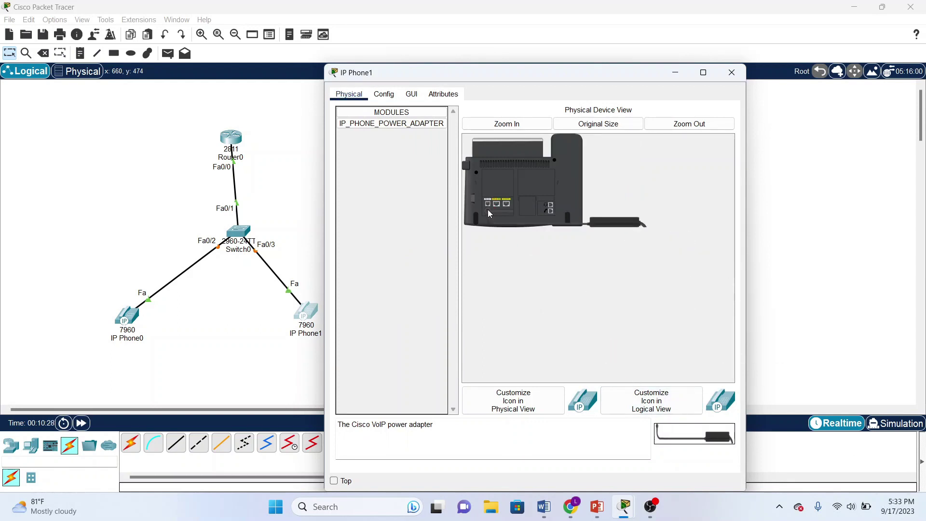
click(409, 95)
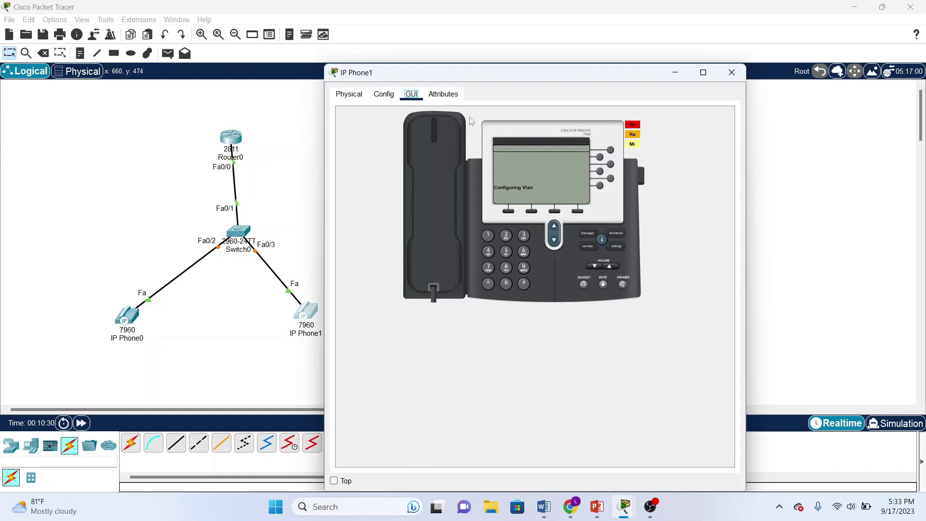
Step: Arrange the IP Phone0 and IP Phone1 windows side by side
drag(560, 75, 711, 55)
mouse_move(623, 505)
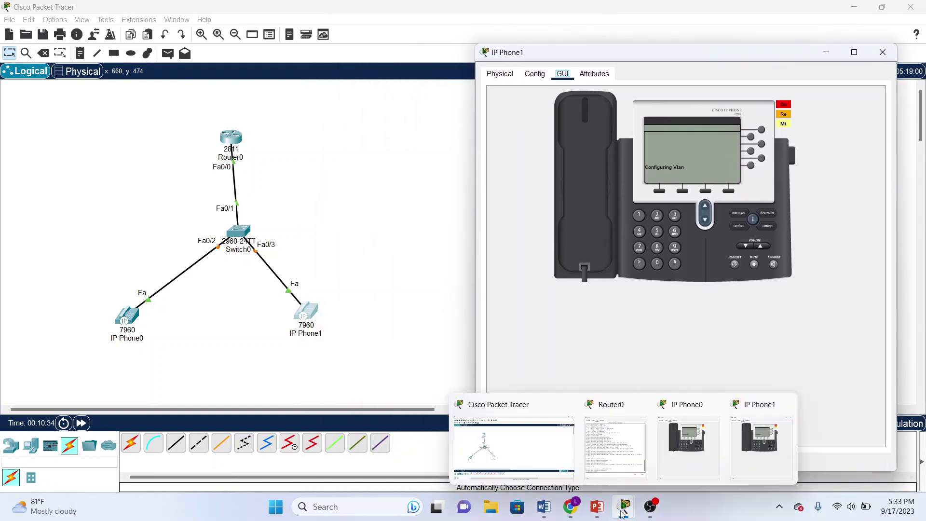
click(675, 443)
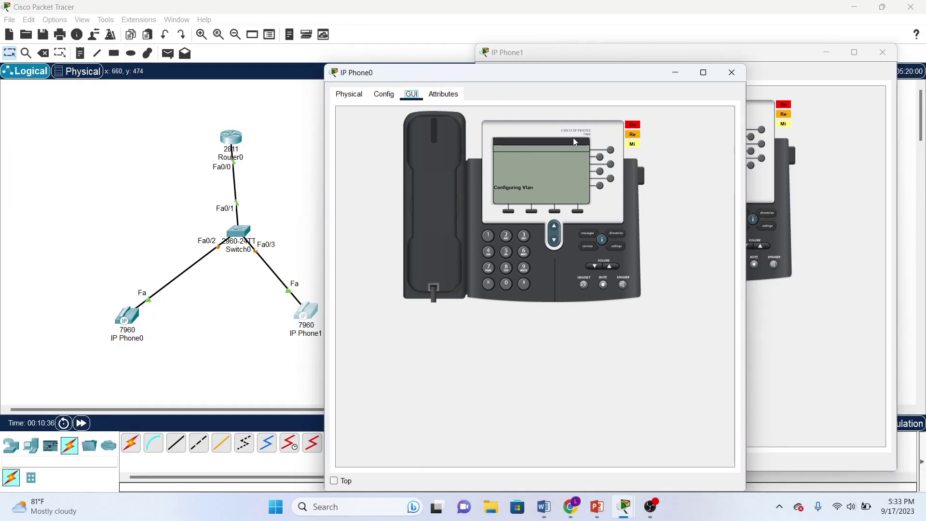
drag(569, 75, 285, 55)
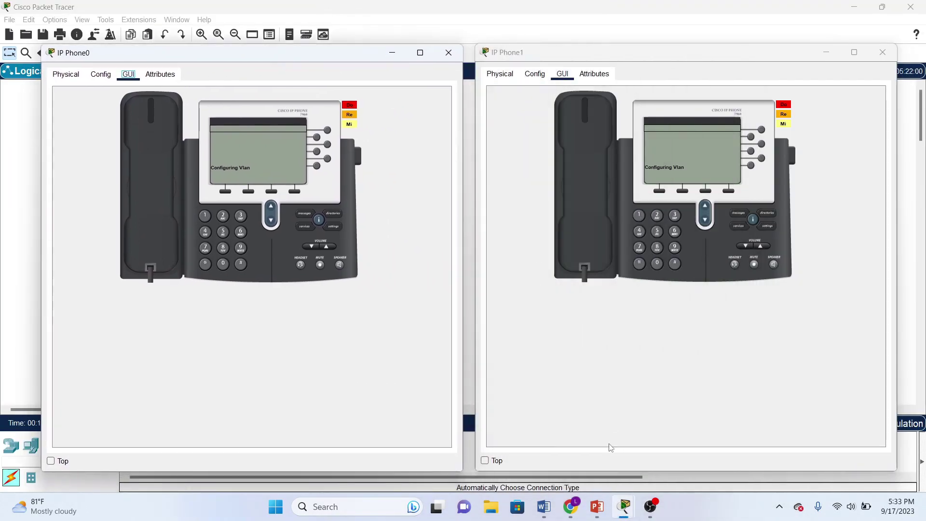
Step: Return to Router0's command line and enter the configuration mode for ephone 1
mouse_move(623, 505)
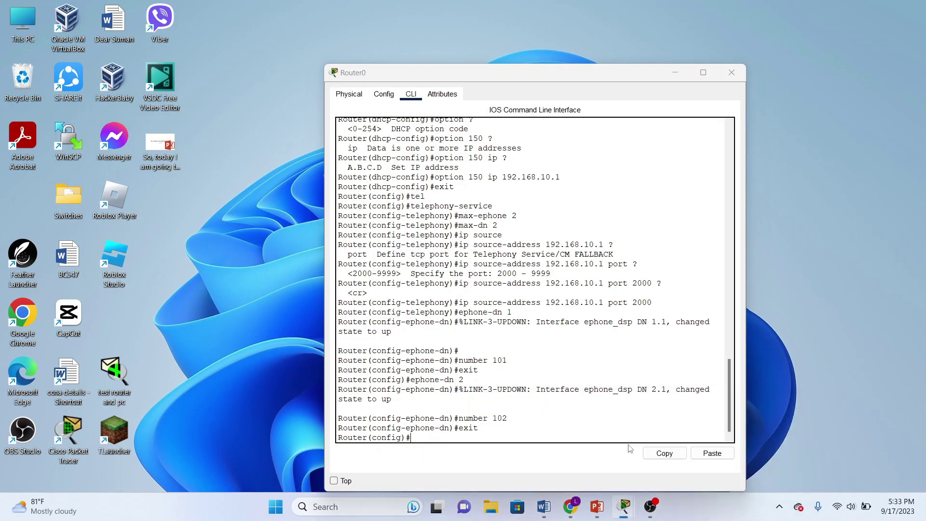
click(629, 448)
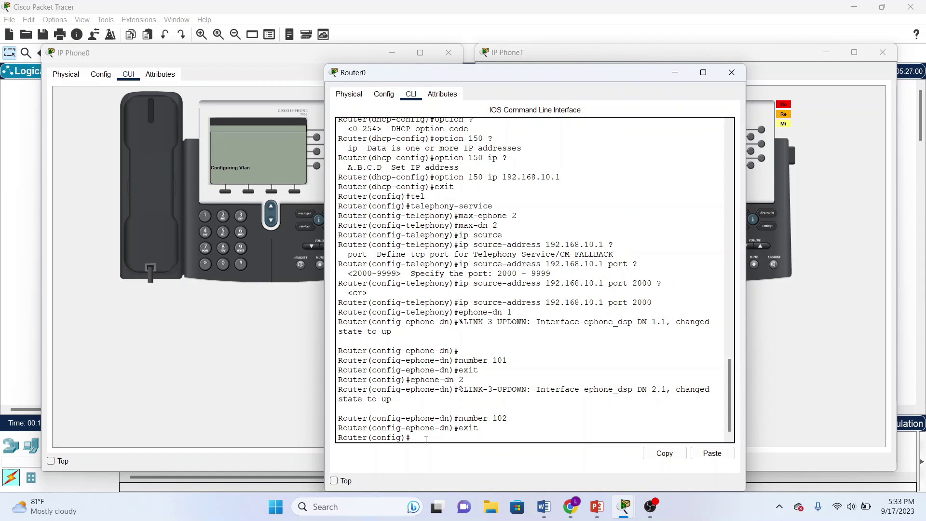
key(Return)
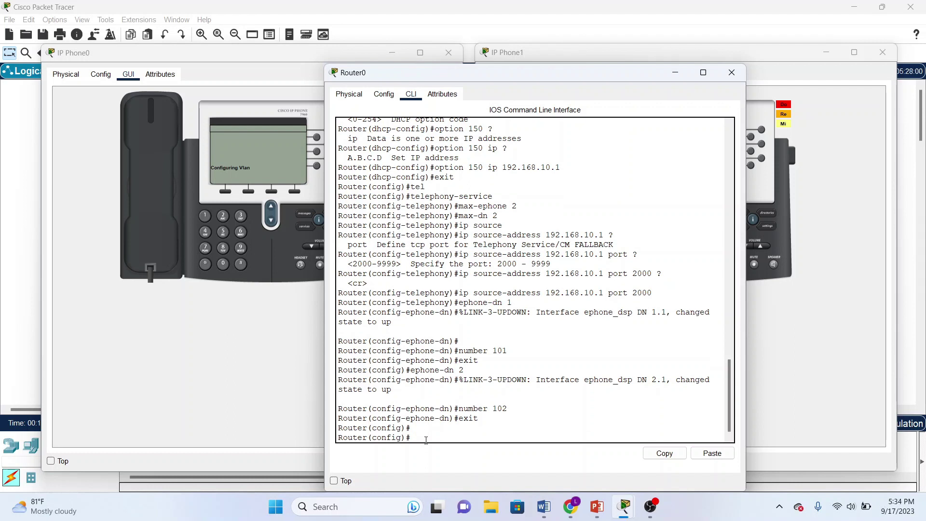
text(ephone)
text(1)
key(Return)
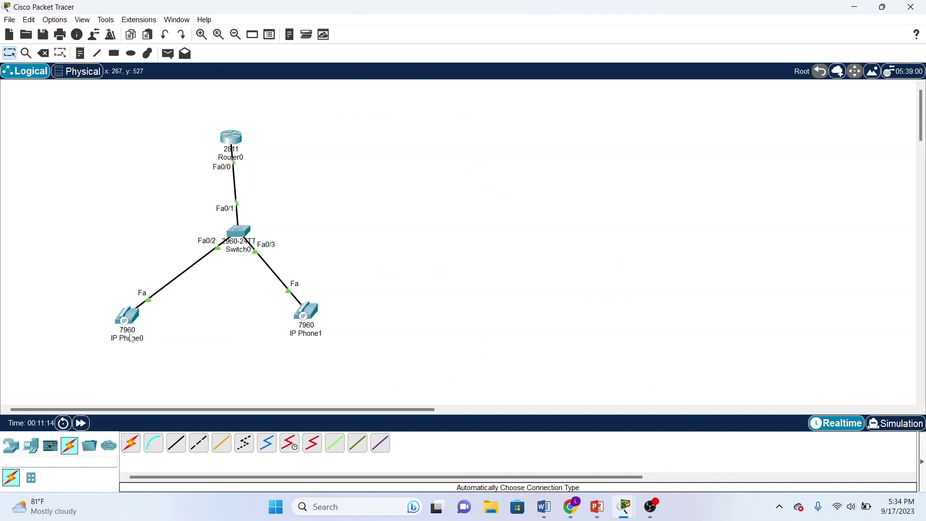
Step: Set ephone 1's type to 7960 and try to assign button 1:1
mouse_move(621, 505)
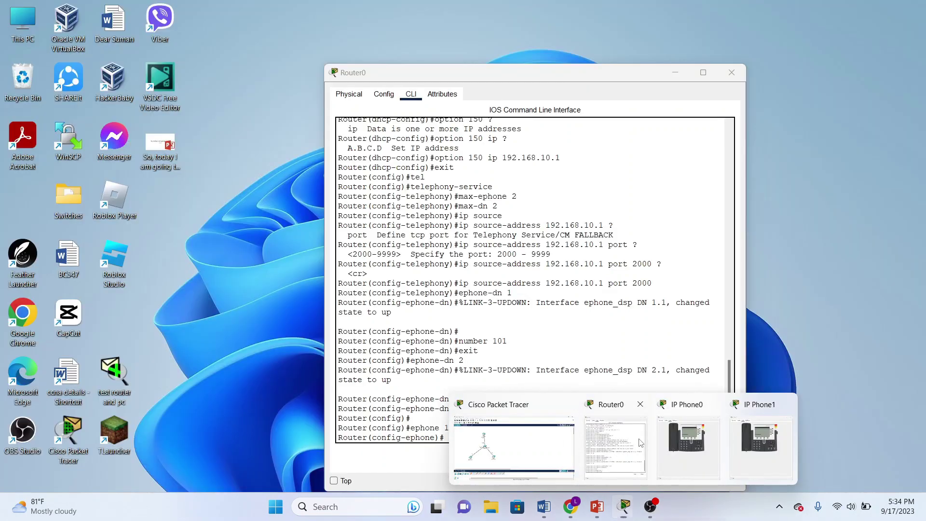
click(640, 443)
text(type)
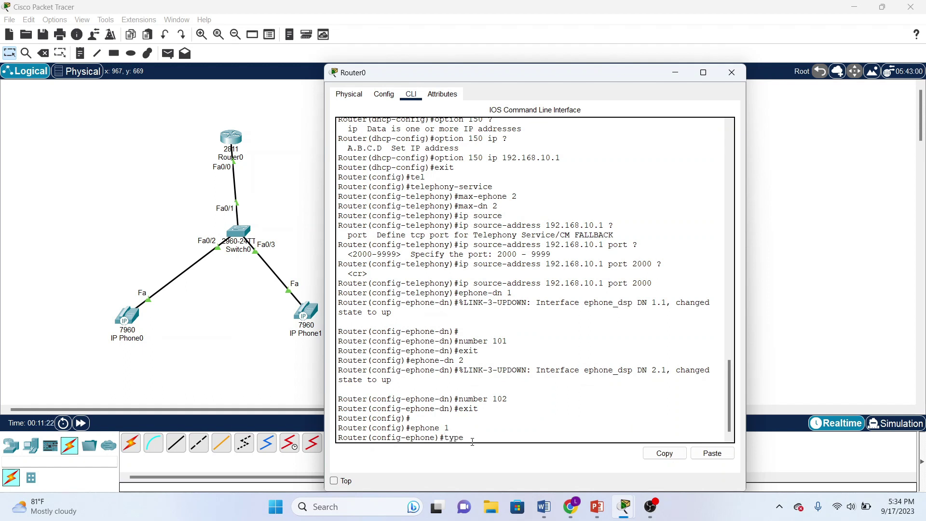
text(7960)
key(Return)
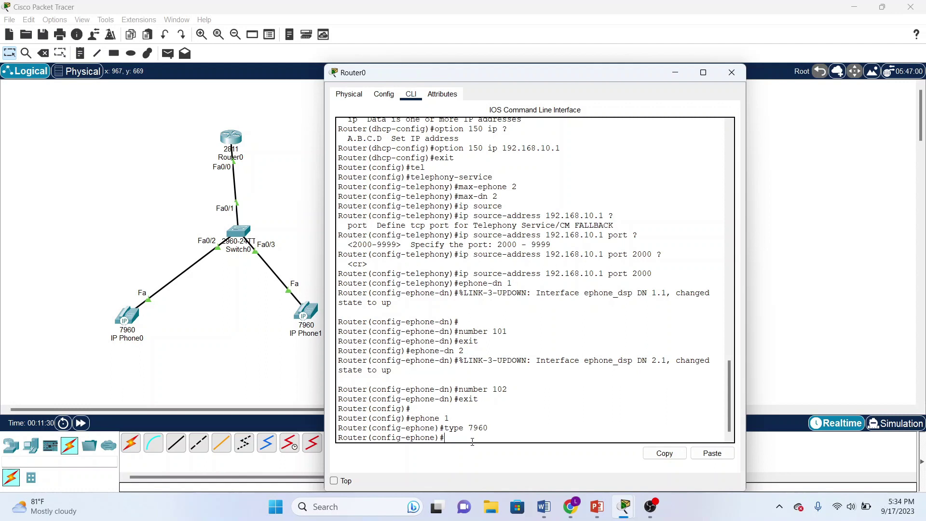
text(button 1:1)
key(Return)
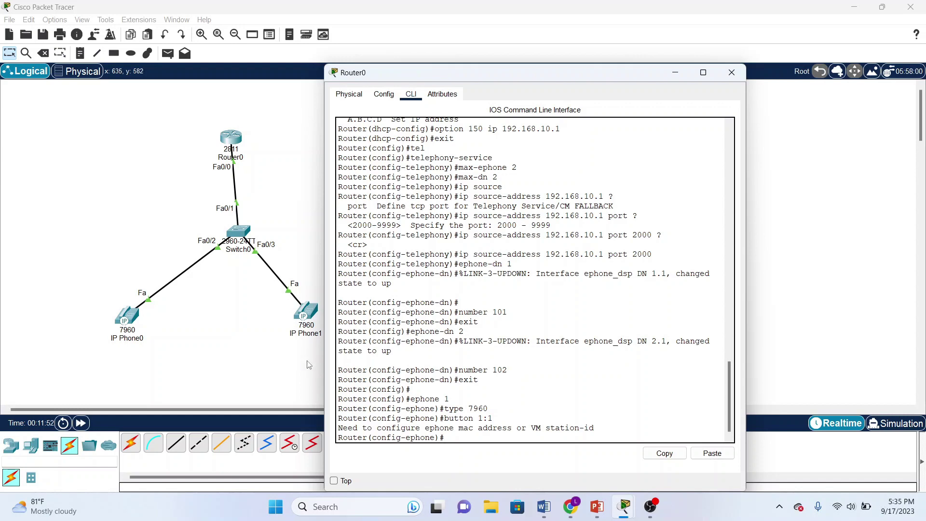
Step: Check the power adapter connection on the back of IP Phone0 and view the phone's display
mouse_move(623, 506)
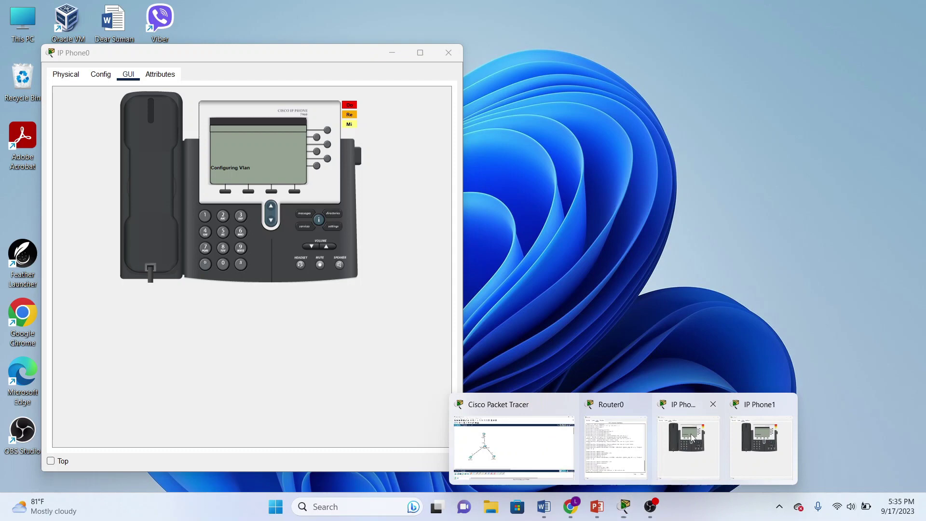
click(690, 436)
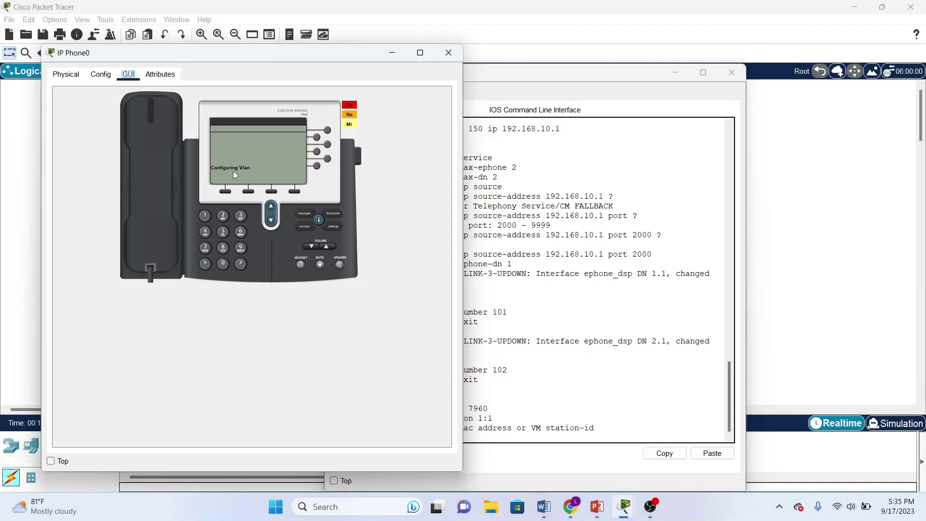
click(66, 74)
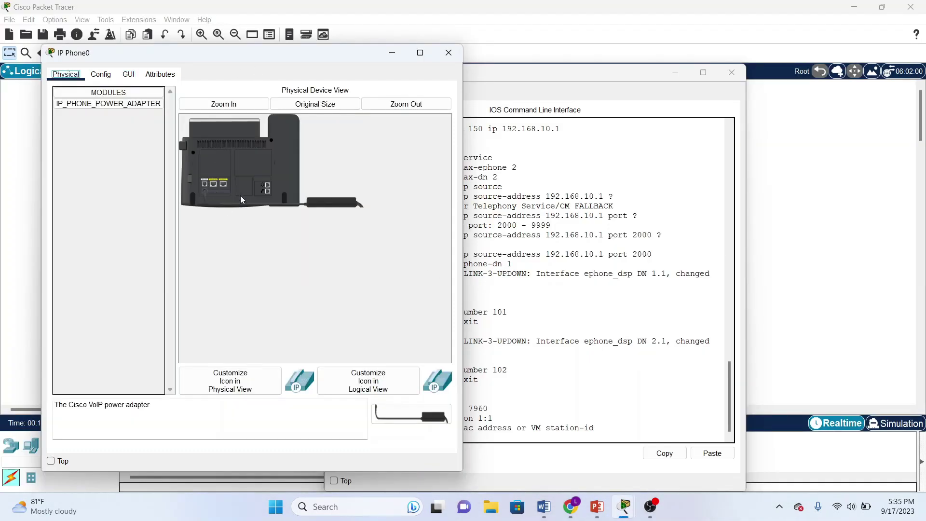
drag(304, 208, 202, 190)
click(124, 78)
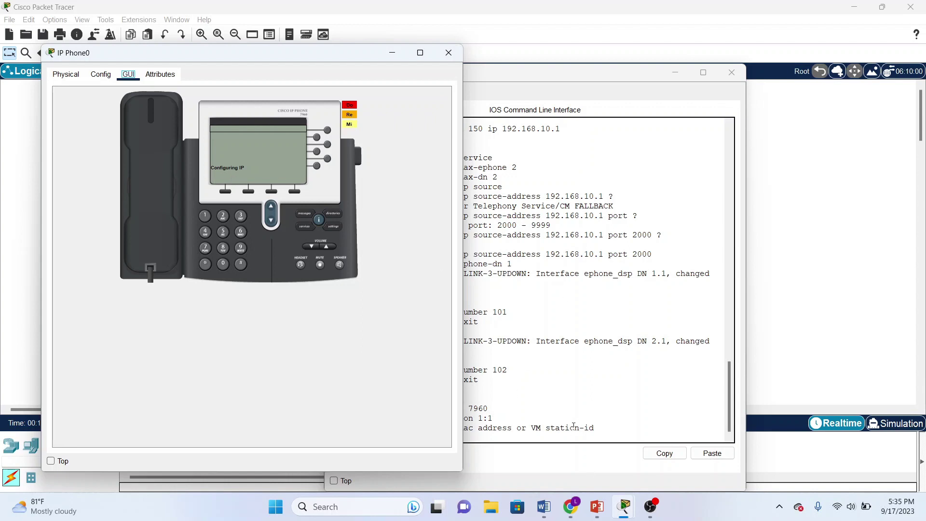
Step: On Router0, re-enter ephone 1's configuration mode, set its type to 7960 and try to assign button 1:1
drag(574, 425, 519, 419)
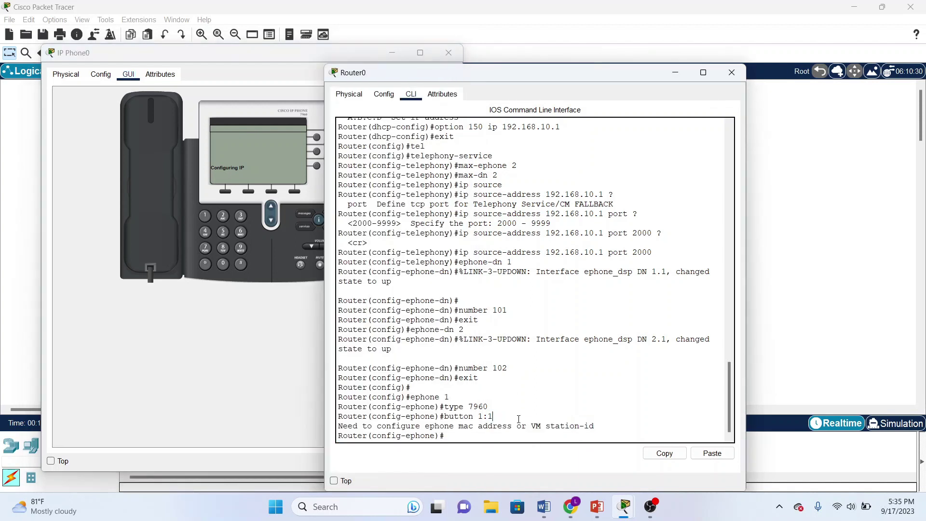
key(Return)
key(Return)
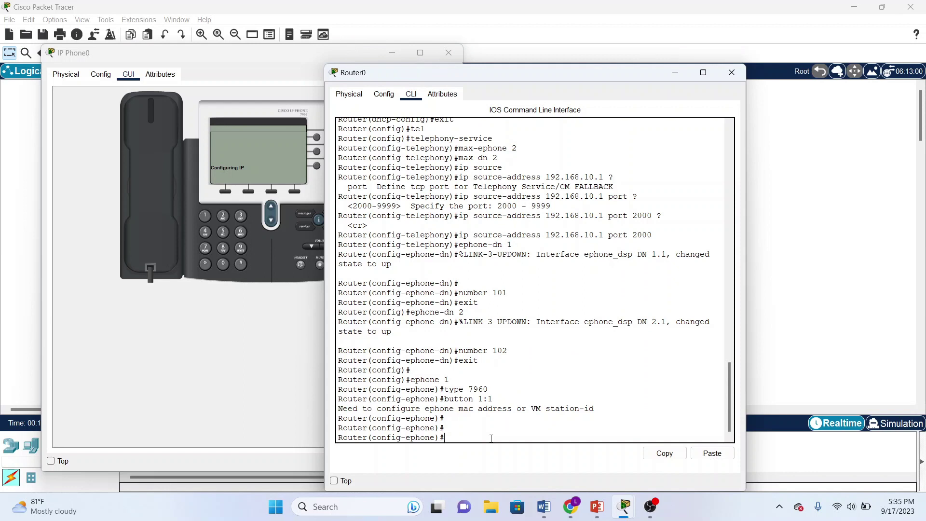
text(ehone)
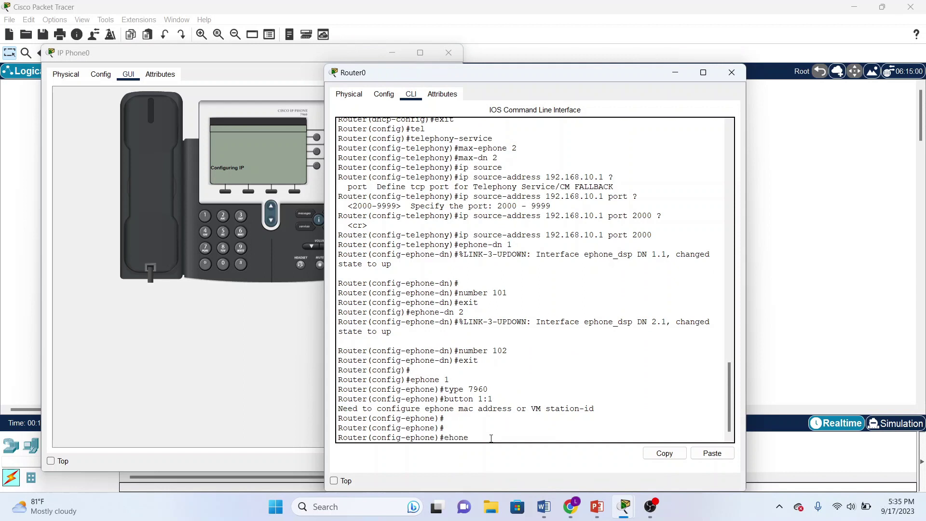
key(BackSpace)
key(BackSpace)
key(BackSpace)
key(BackSpace)
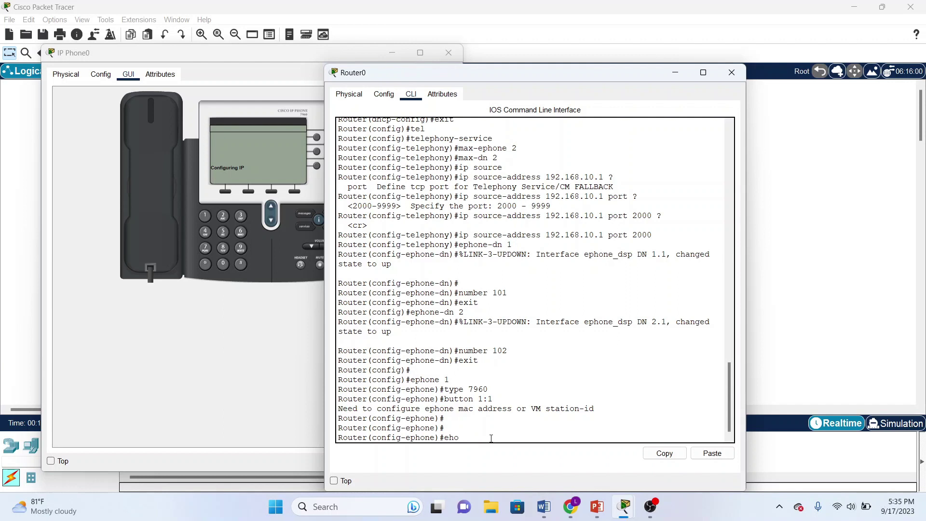
text(phone 1)
key(Return)
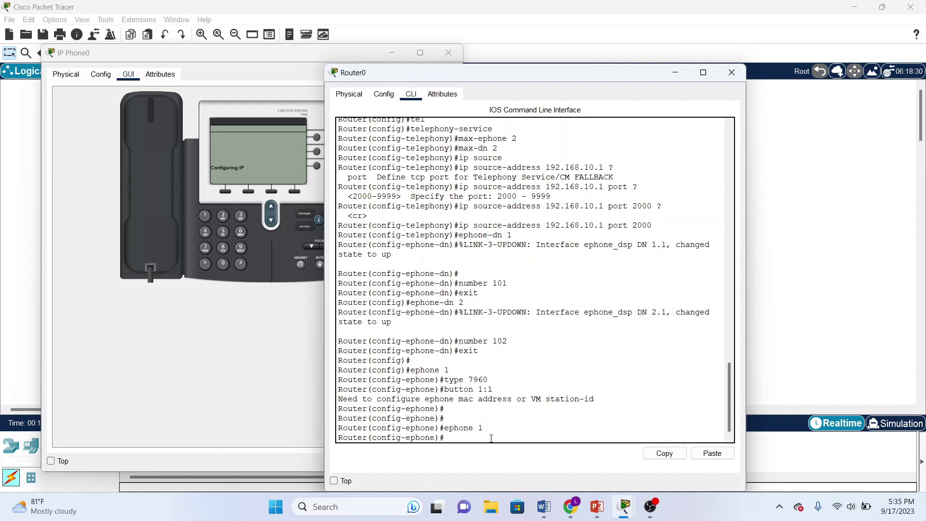
text(type 7960)
key(Return)
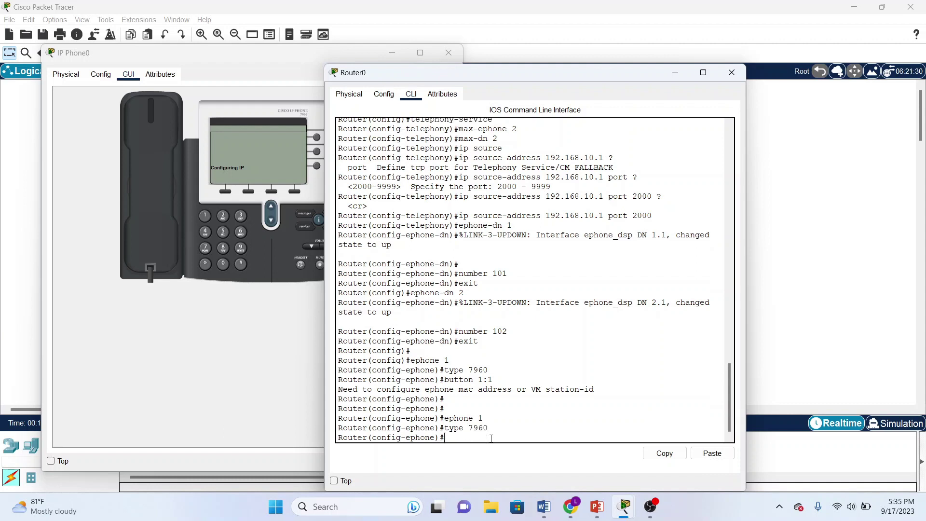
text(button 1:1)
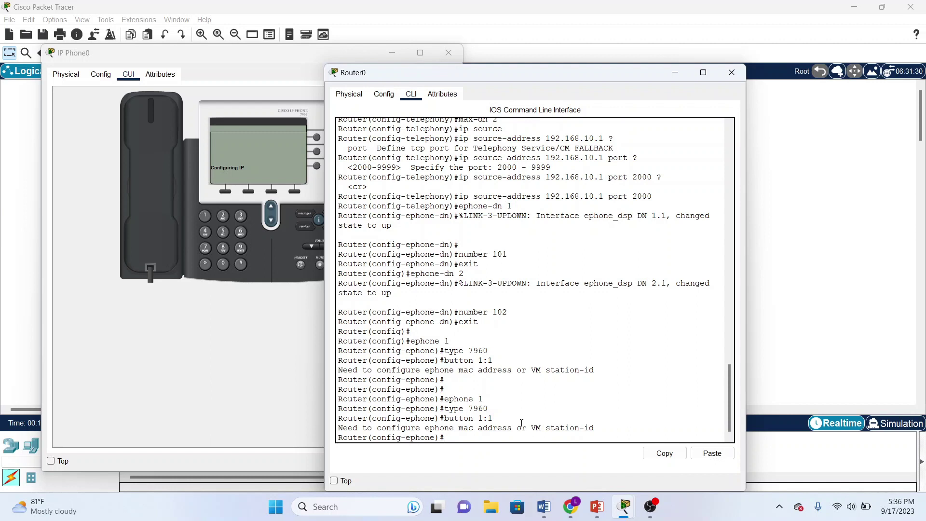
Step: Exit ephone 1, enter ephone 2's configuration mode, set its type to 7960 and try to assign button 1:2
text(exit)
key(Return)
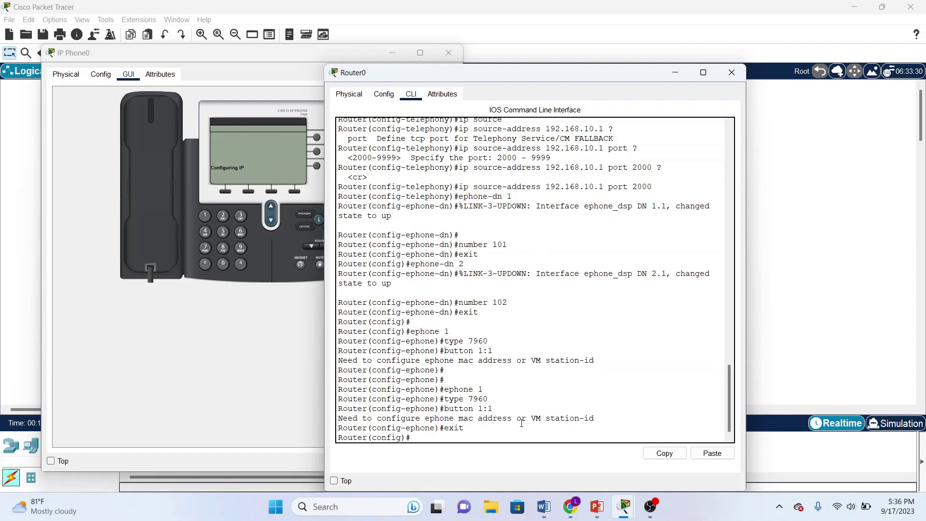
text(ephone 2)
key(Return)
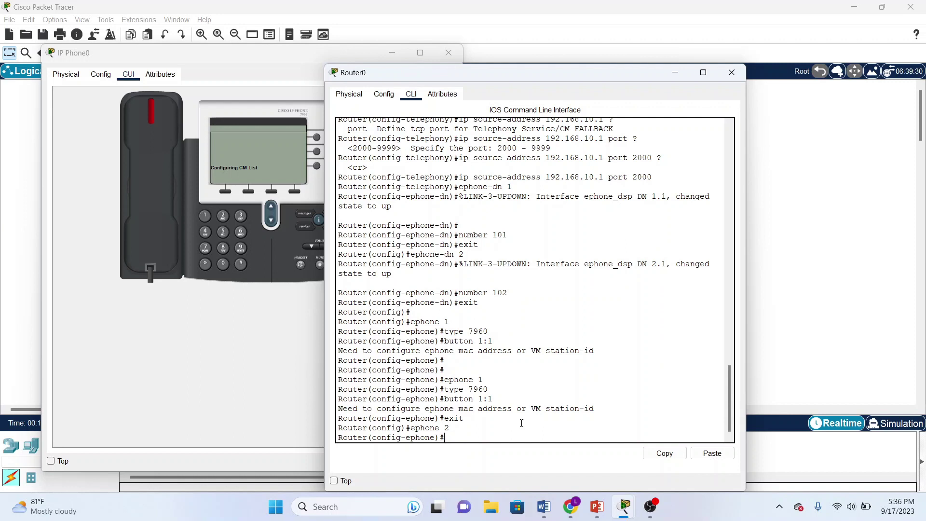
text(type 7960)
key(Return)
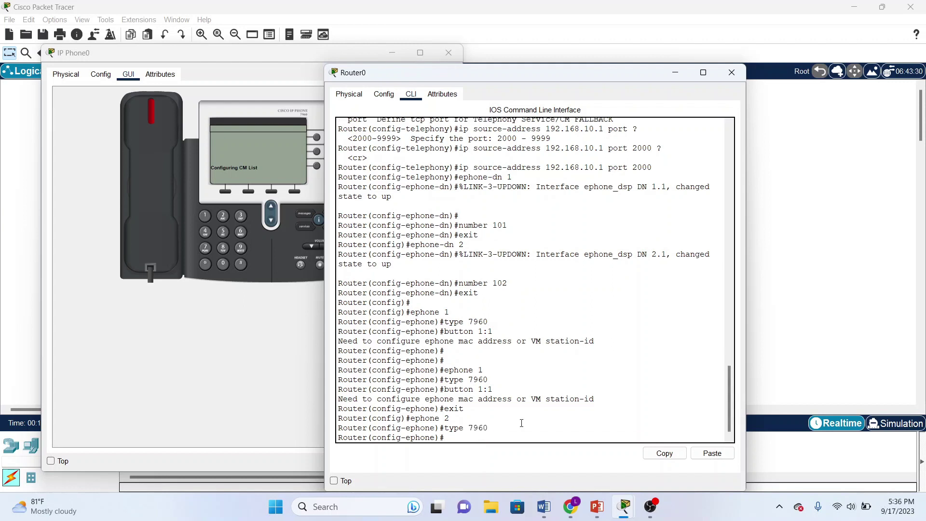
text(button 1:2)
key(Return)
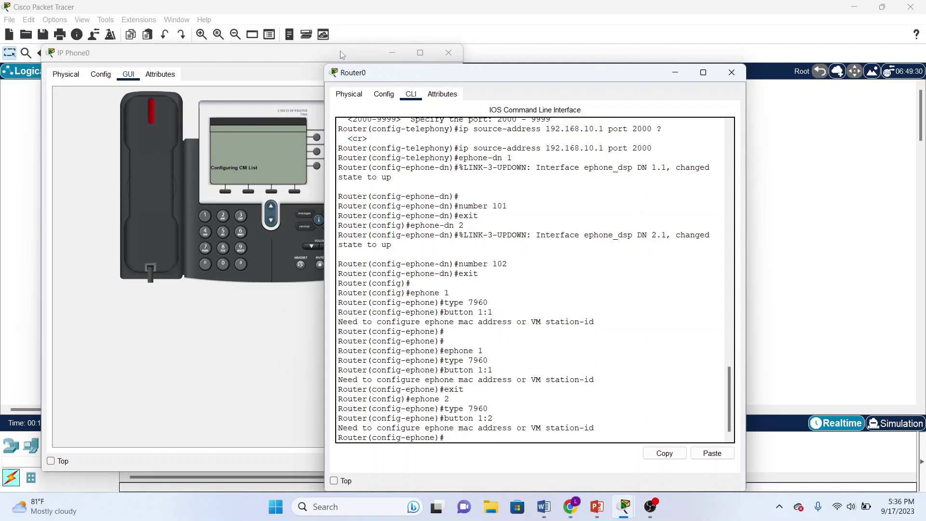
Step: Unplug and reconnect the power adapter on the back of IP Phone1, and view the phone's display
click(674, 71)
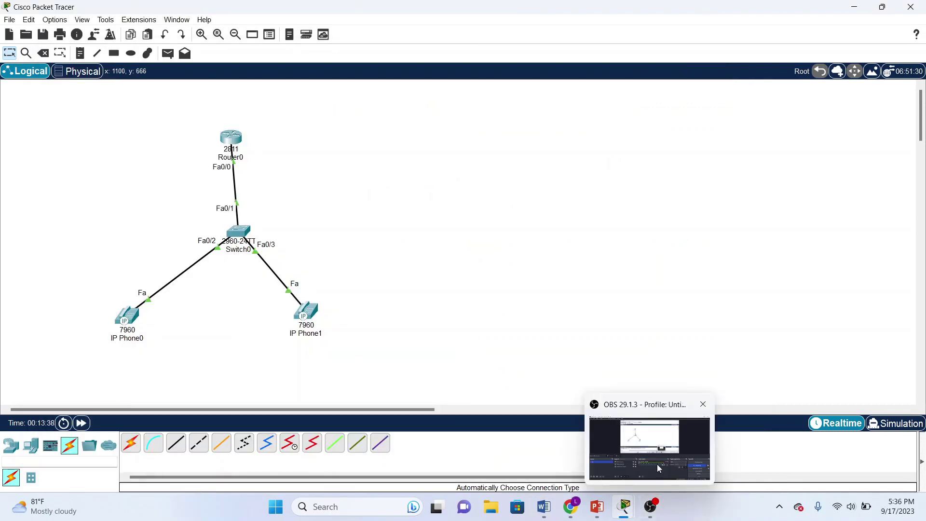
mouse_move(624, 506)
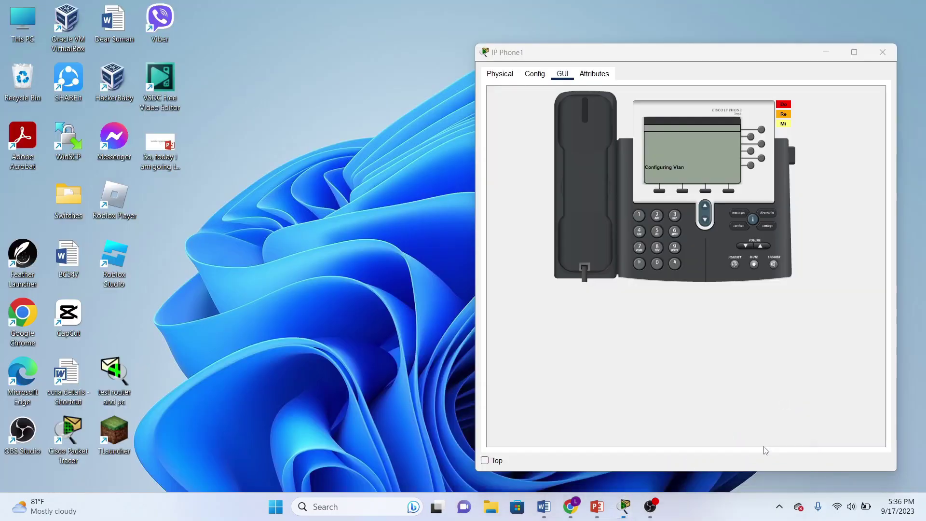
click(759, 441)
click(500, 73)
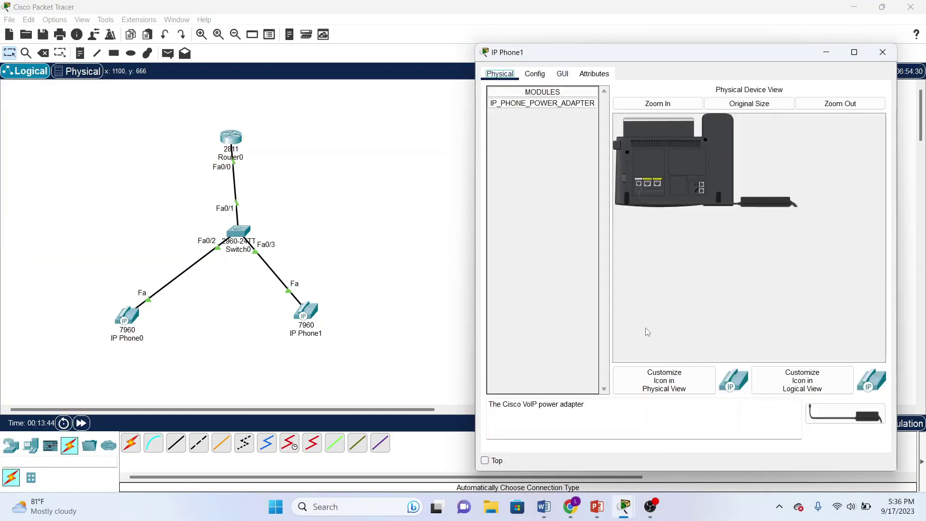
drag(814, 423, 640, 196)
drag(750, 207, 639, 191)
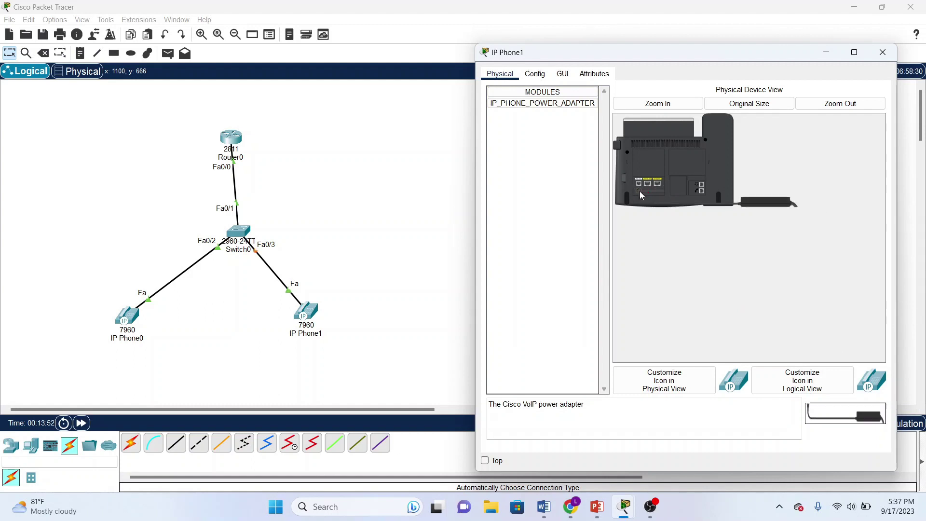
click(563, 73)
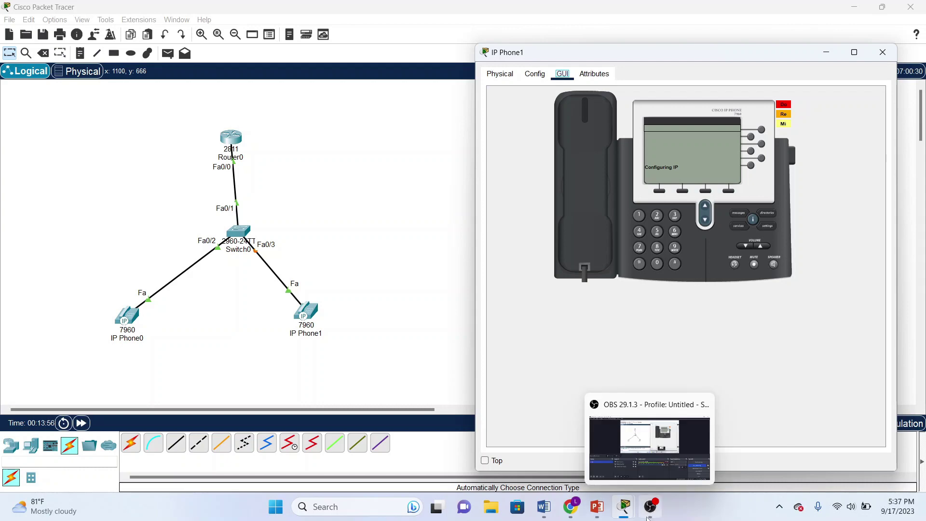
Step: Unplug and reconnect the power adapter on the back of IP Phone0, and view the phone's display
mouse_move(625, 507)
click(683, 450)
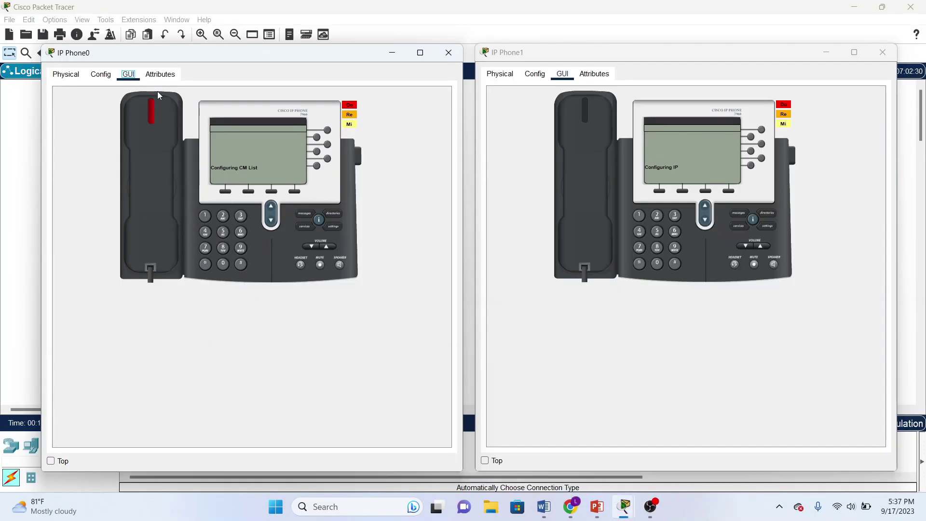
click(66, 75)
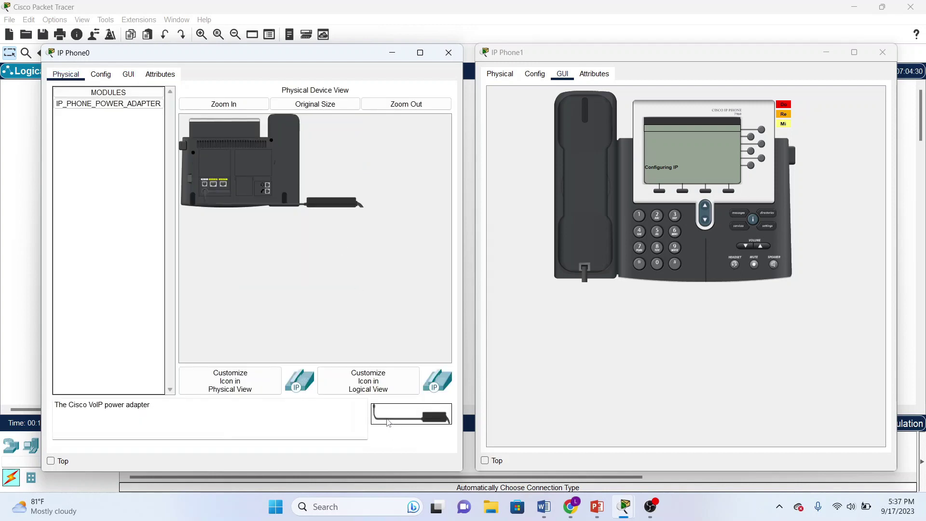
drag(322, 208, 204, 190)
click(129, 74)
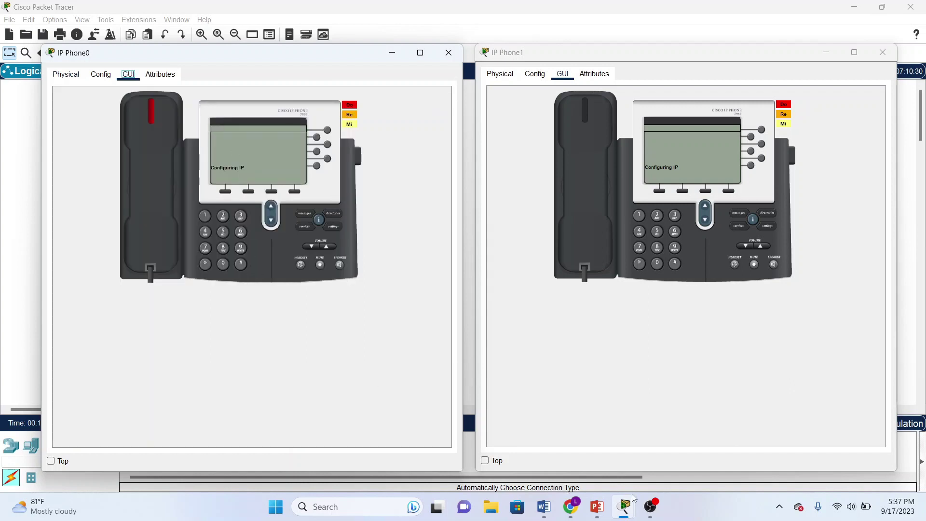
Step: Return to Router0's command line and leave the ephone configuration for privileged EXEC mode
mouse_move(650, 506)
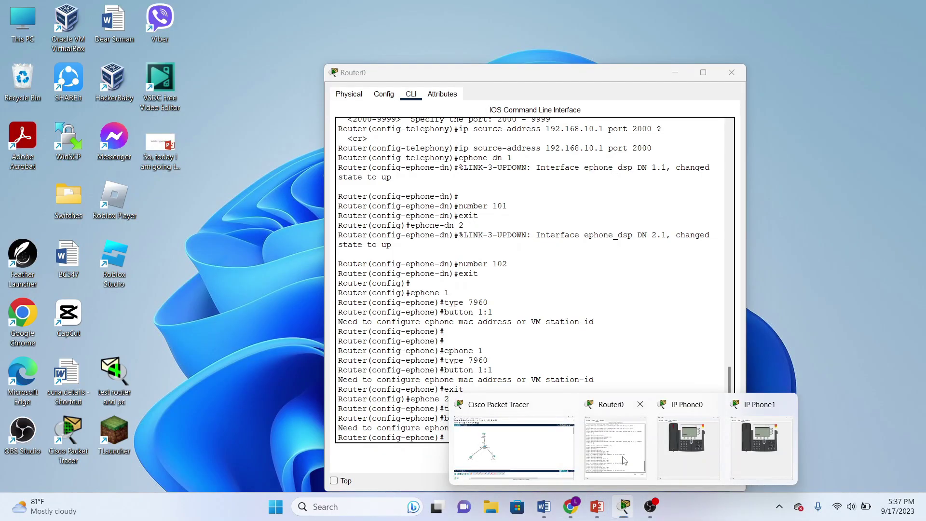
click(635, 467)
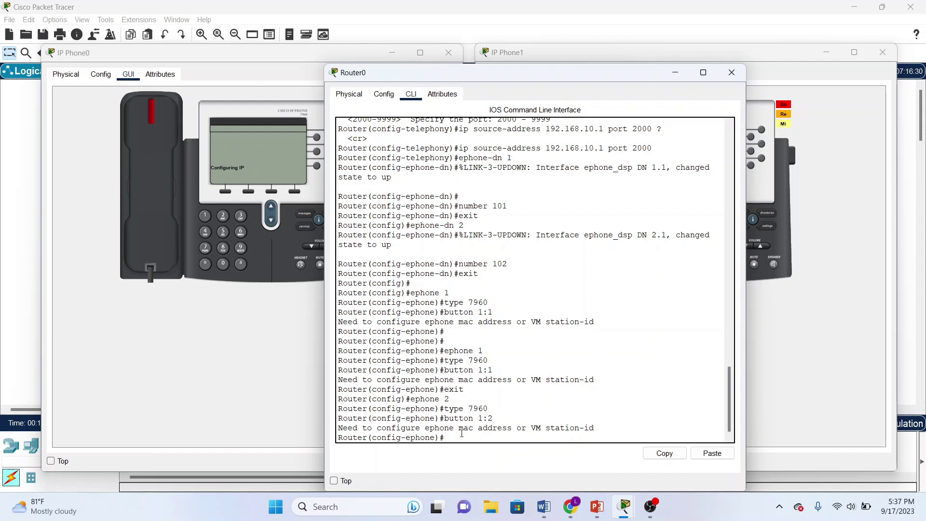
key(Return)
key(Return)
key(Return)
key(Return)
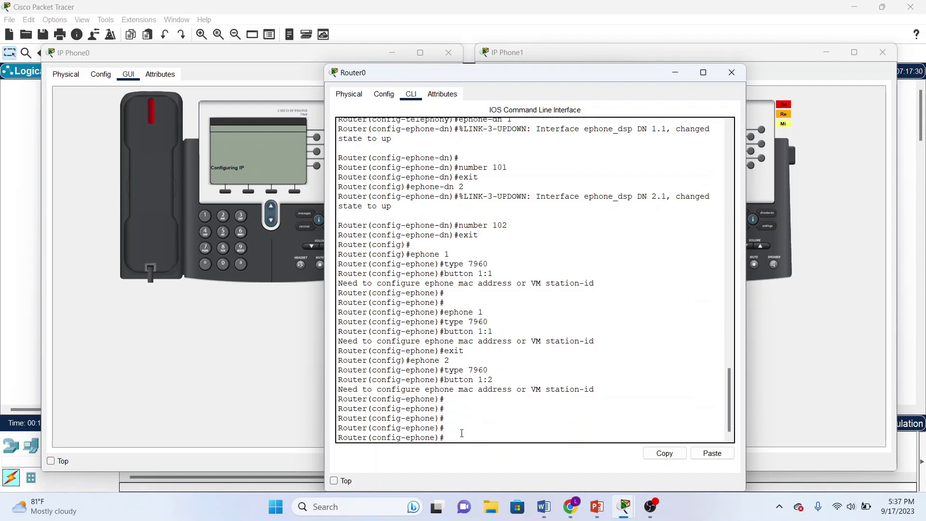
key(ctrl+z)
key(Return)
key(Return)
key(Return)
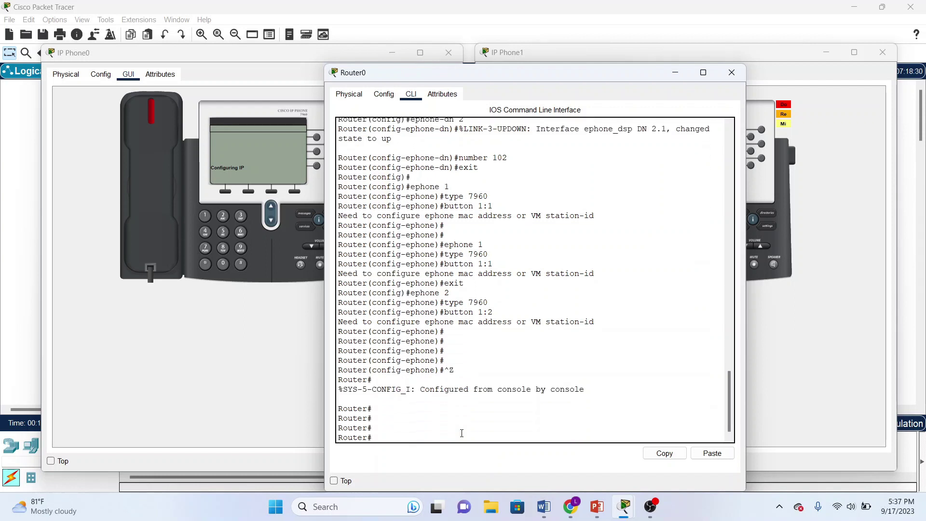
Step: Enter Router0's global configuration mode with conf t
text(conft)
key(Return)
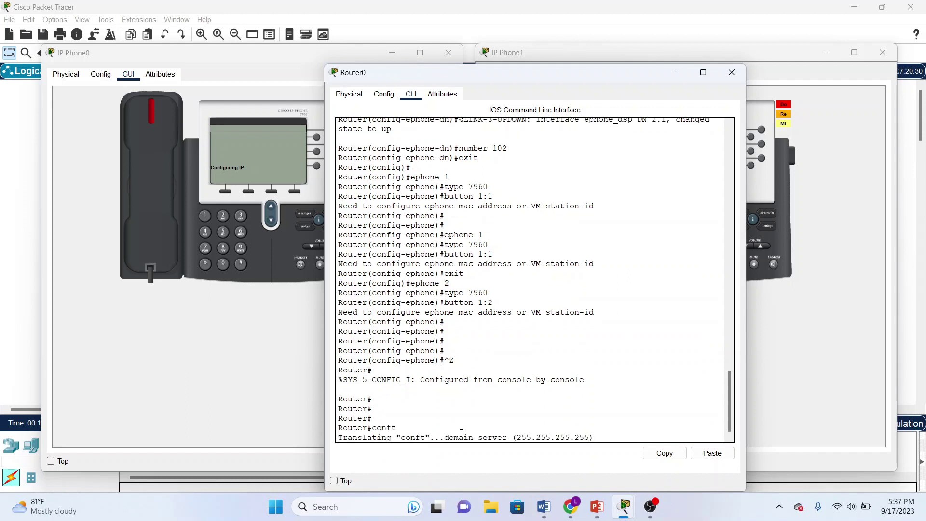
key(ctrl+shift+6)
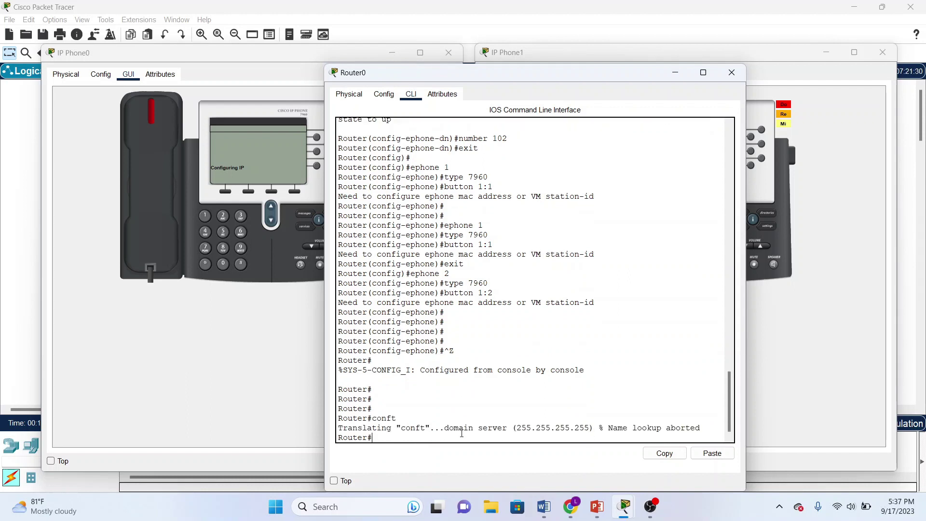
text(conf t)
key(Return)
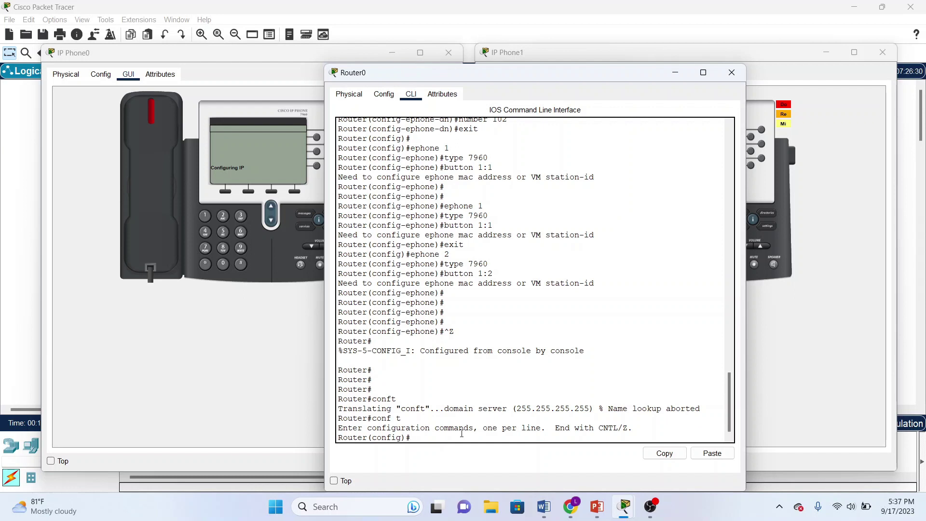
Step: Enter ephone 1's configuration mode, set its type to 7960 and assign button 1:1
text(ephone 1)
key(Return)
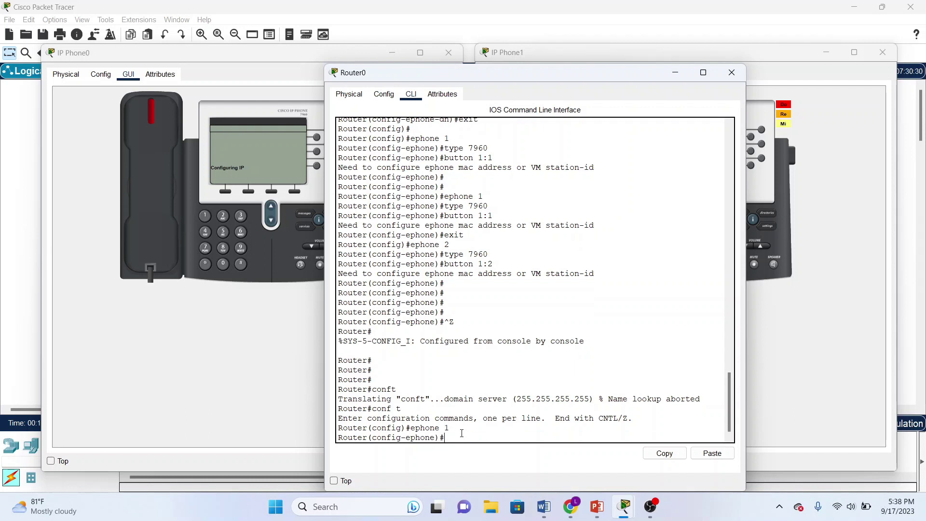
text(type 7960)
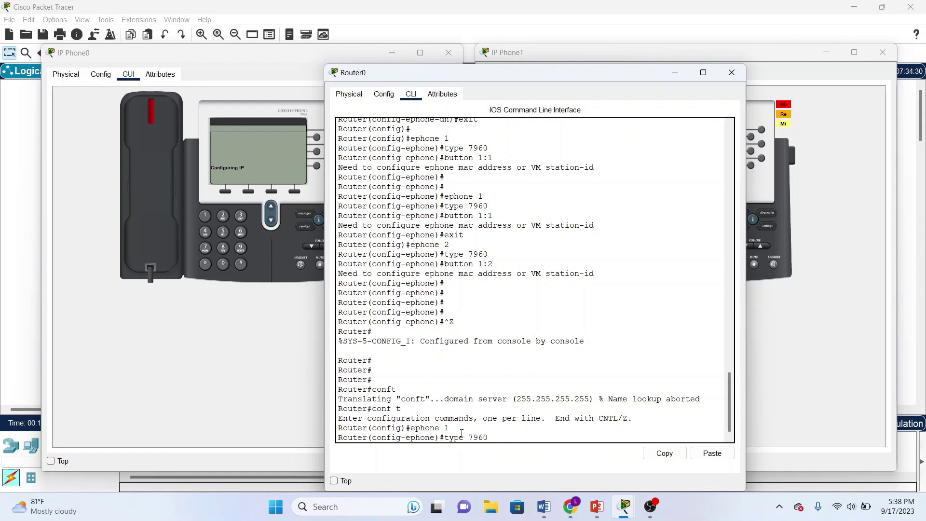
key(Return)
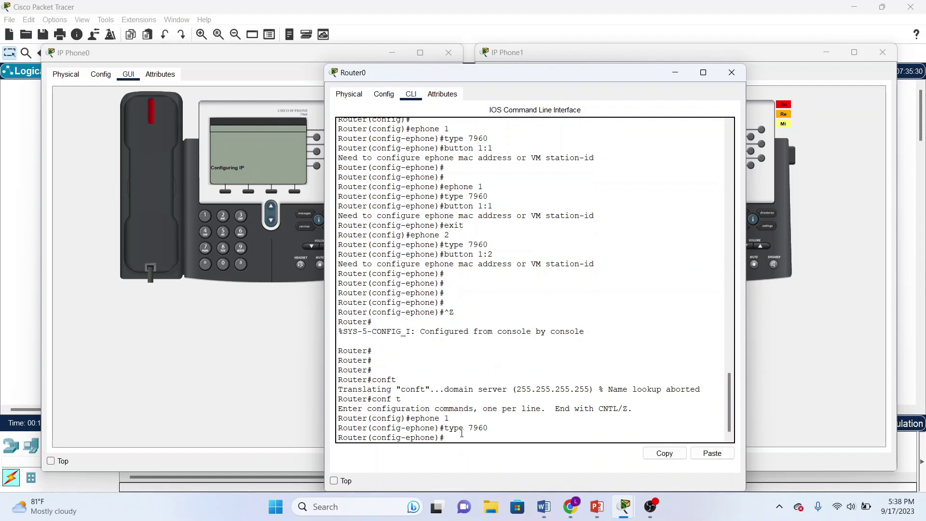
text(button 1:1)
key(Return)
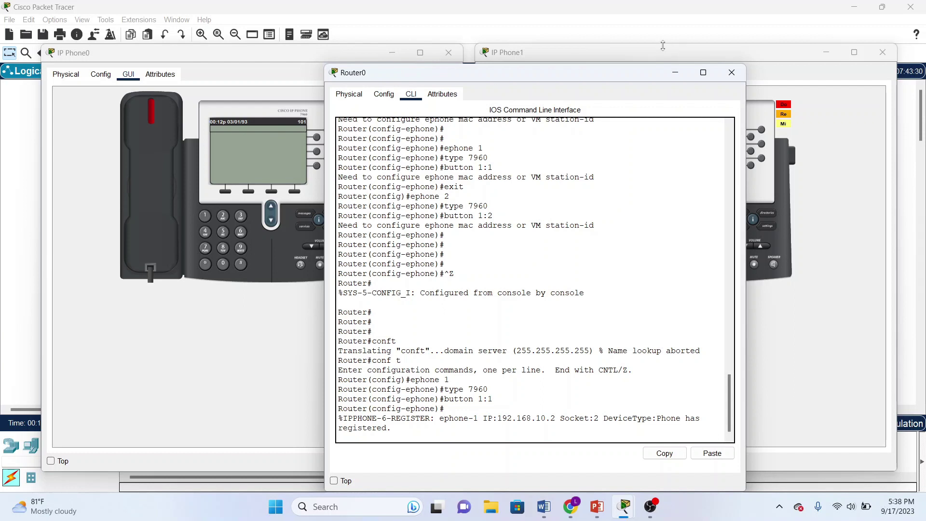
Step: Check IP Phone1's display, return to Router0's command line and exit ephone 1's configuration to global configuration mode
click(655, 47)
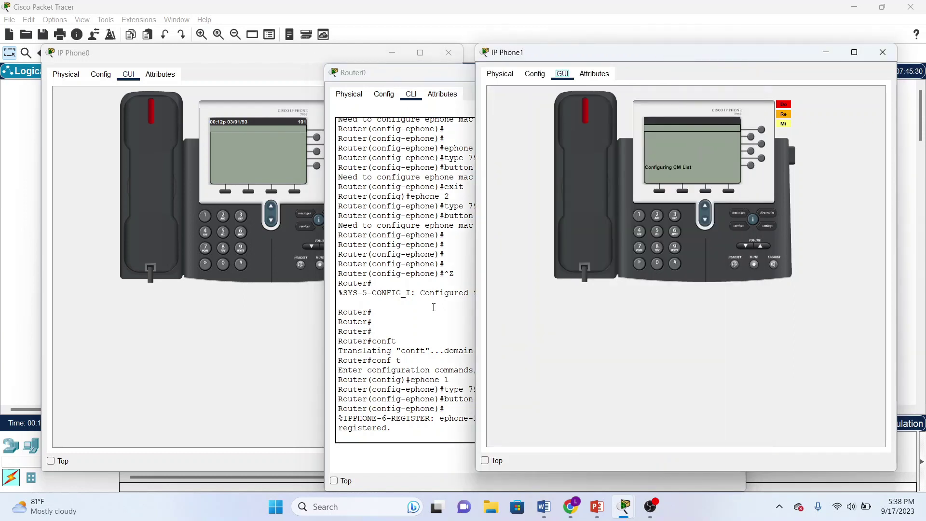
mouse_move(623, 512)
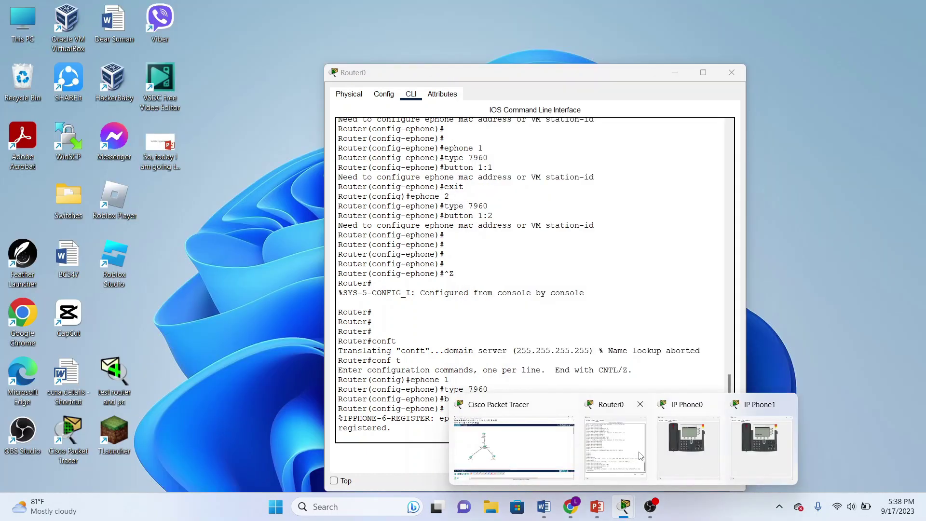
click(614, 446)
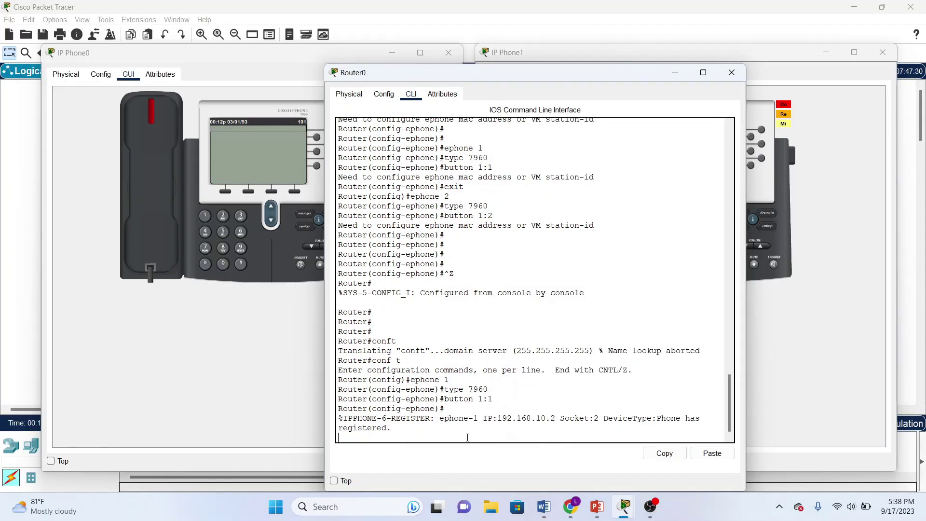
key(Return)
key(Return)
text(exit)
key(Return)
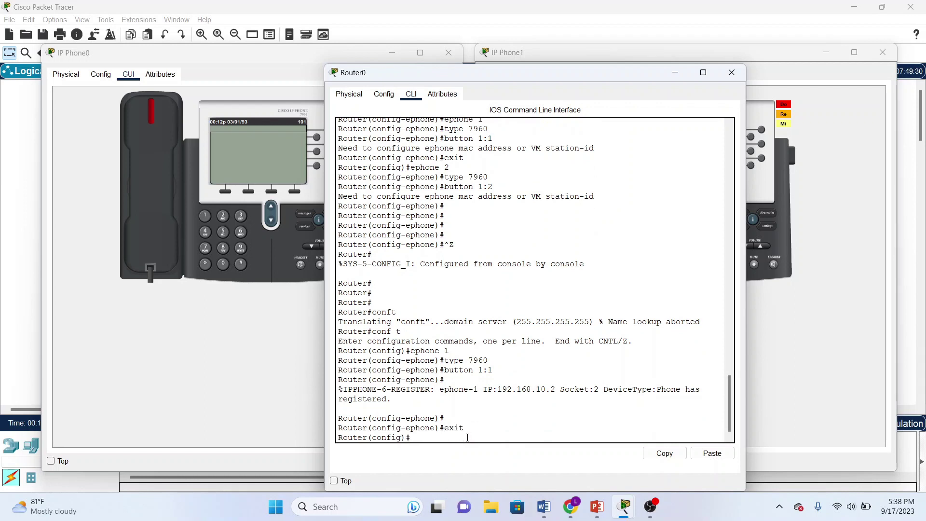
Step: Enter ephone 2's configuration mode, set its type to 7960 and assign button 1:2
text(ephone 2)
key(Return)
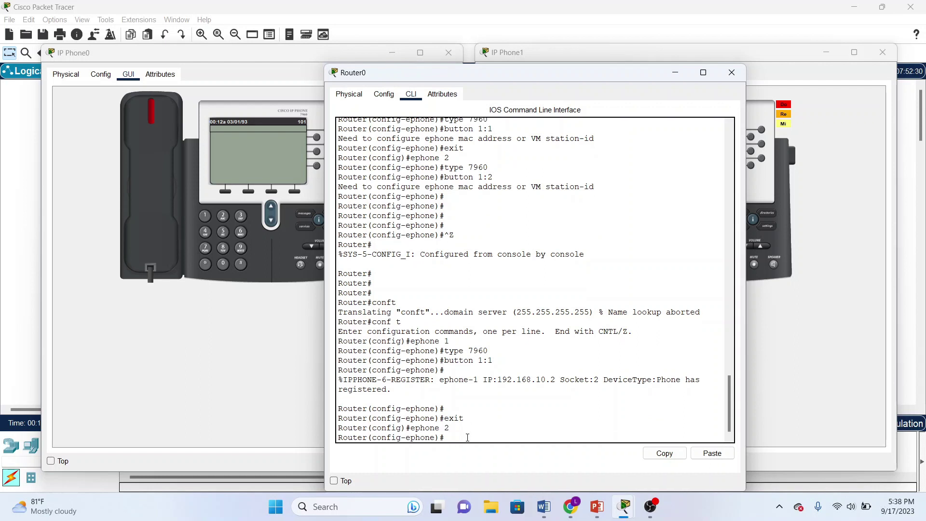
text(type 7960)
key(Return)
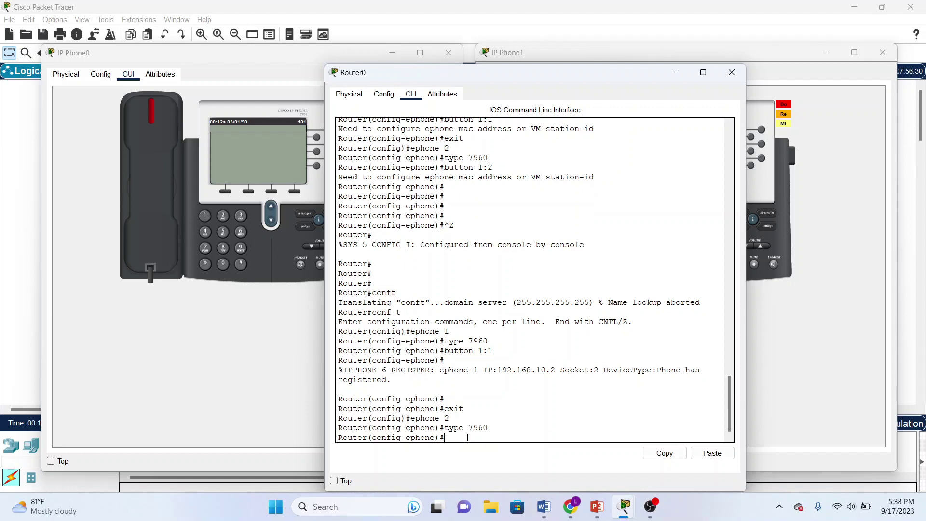
text(button)
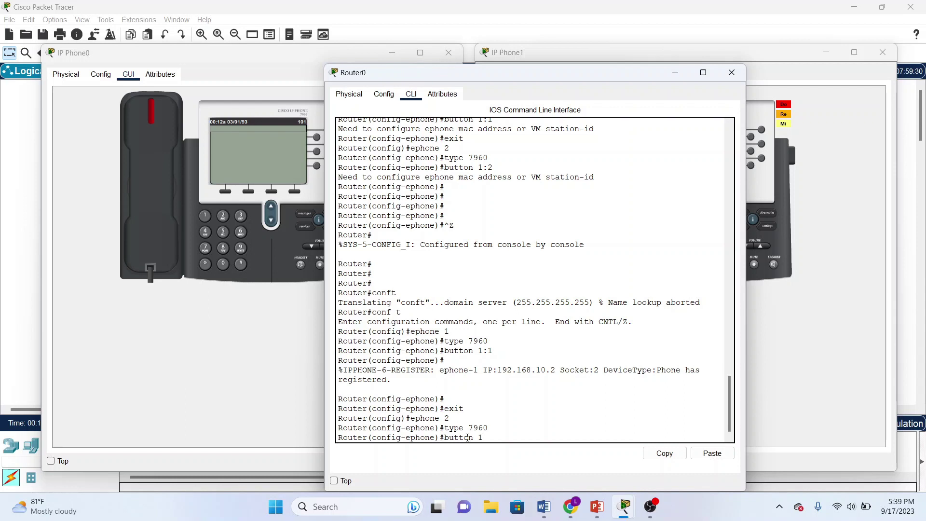
text( 1:2)
key(Return)
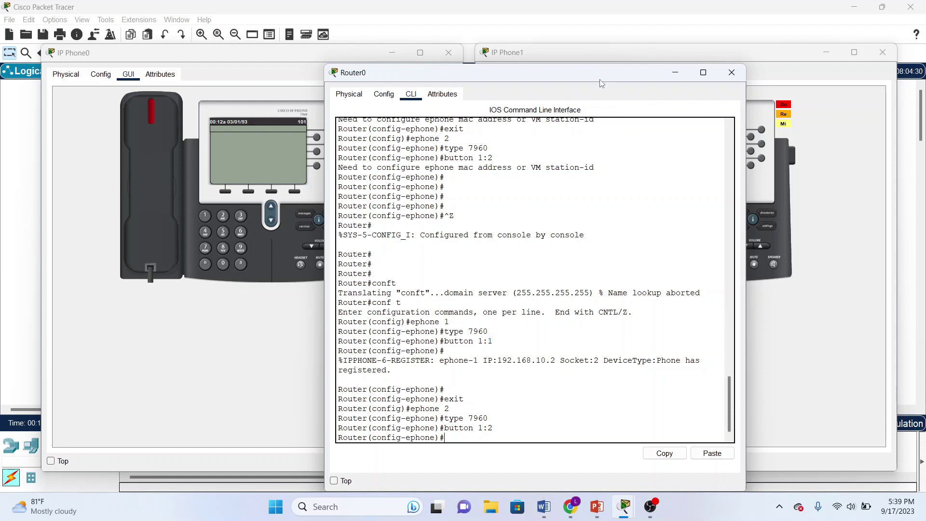
Step: Minimize Router0's window and make a test call from IP Phone0 to extension 102, answering on IP Phone1 and hanging up IP Phone0
drag(601, 83, 457, 86)
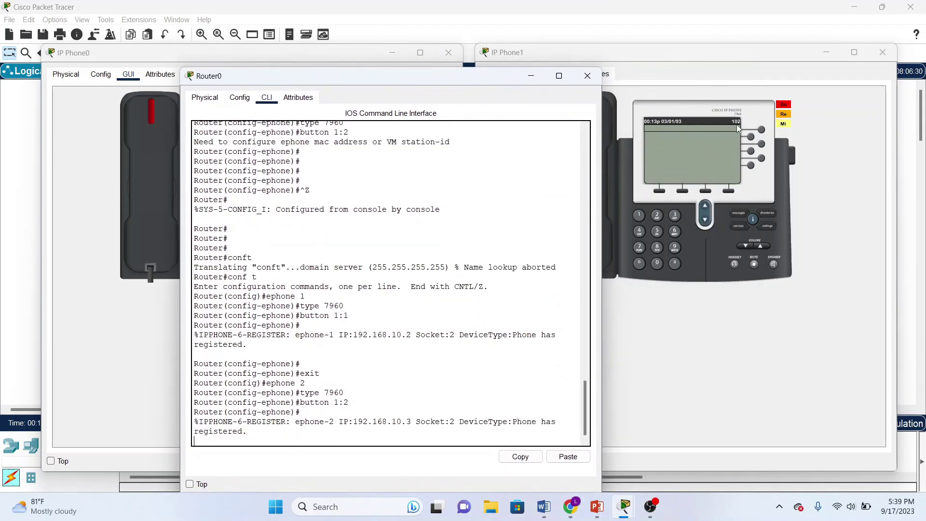
click(533, 77)
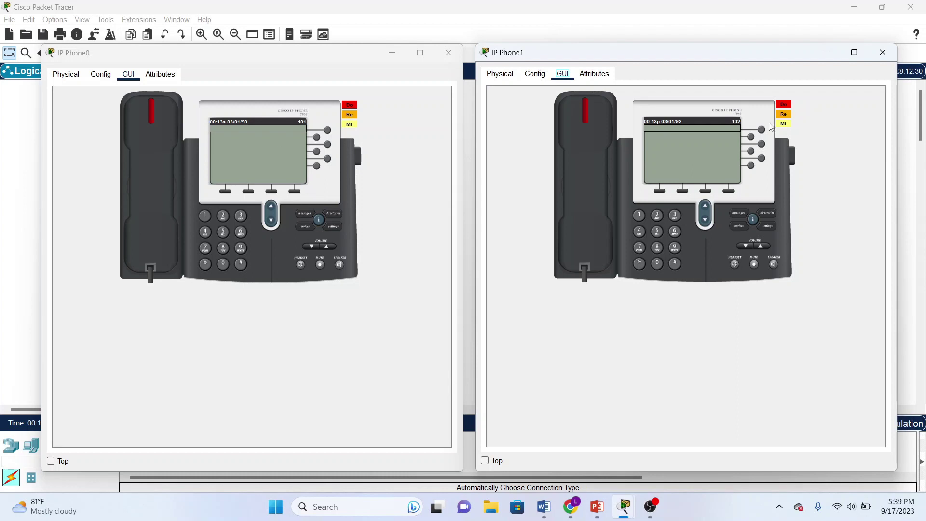
click(206, 217)
click(223, 264)
click(225, 216)
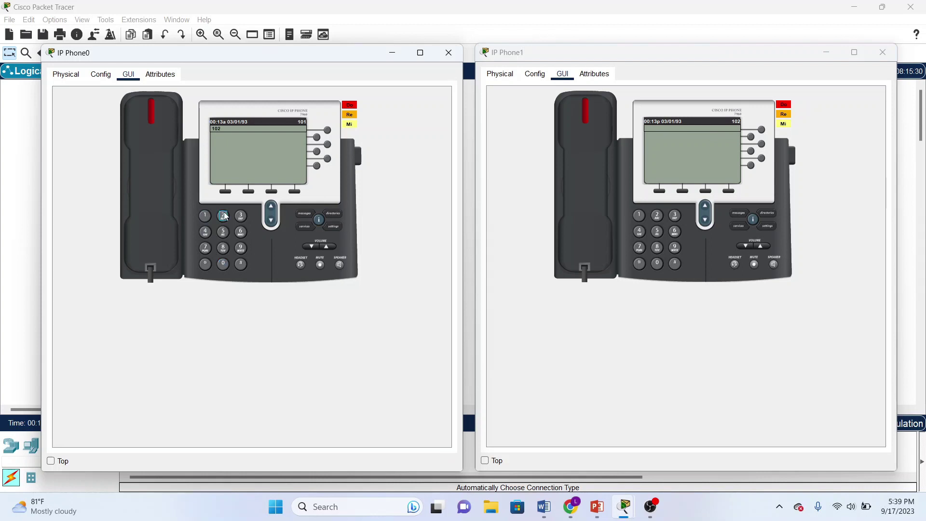
click(161, 127)
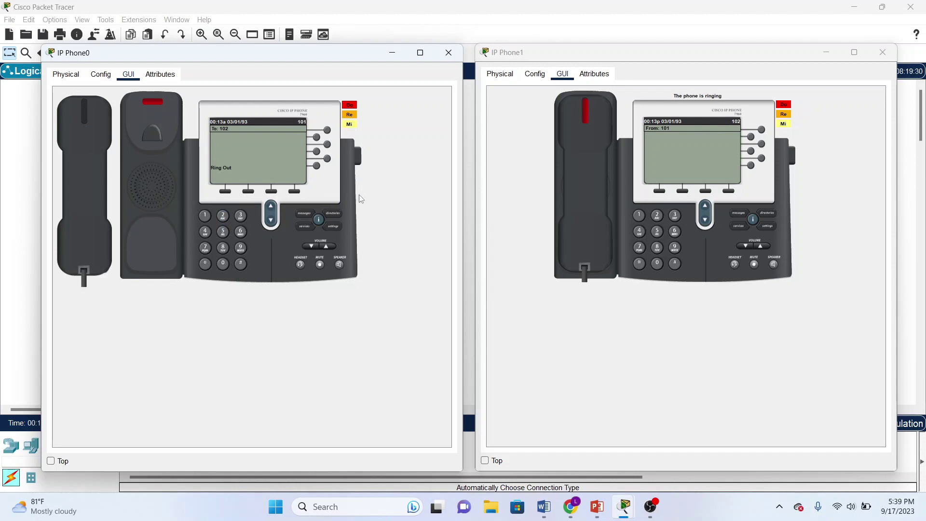
click(591, 165)
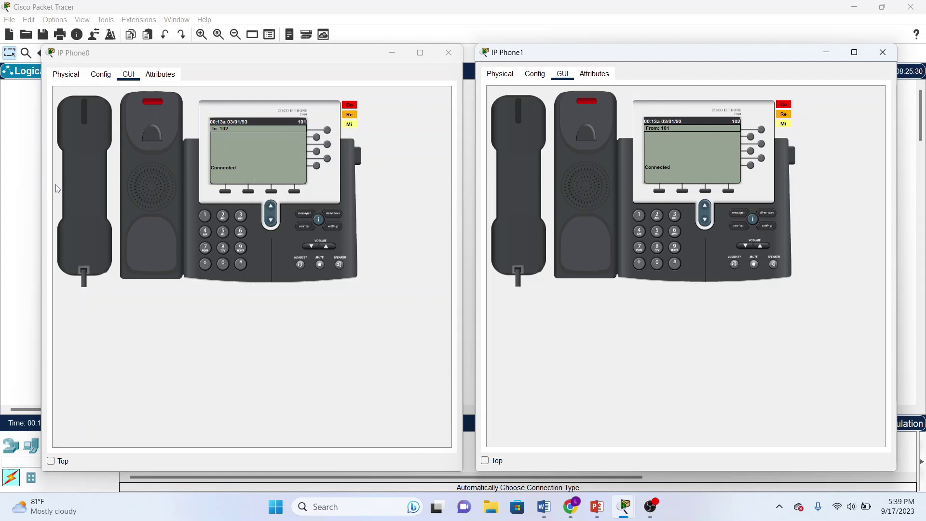
click(86, 187)
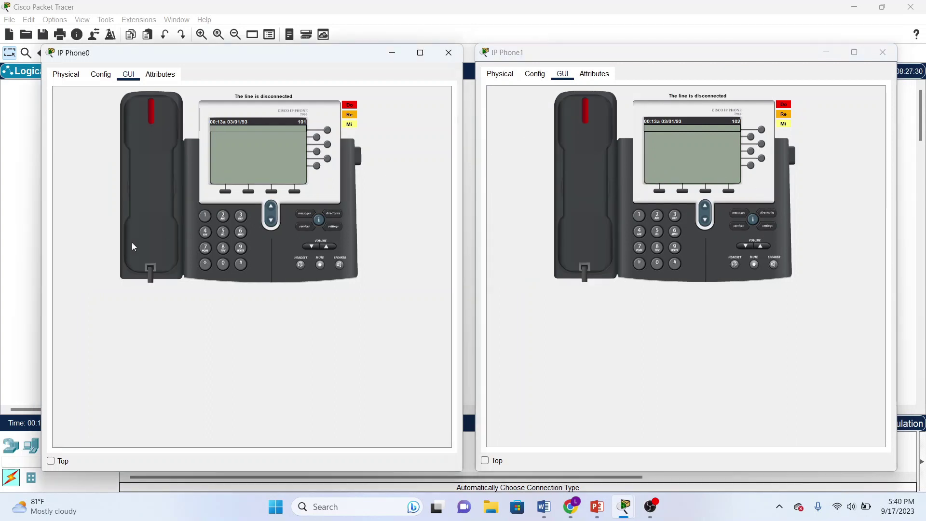
Step: Make a test call from IP Phone1 to extension 101 and answer it on IP Phone0
click(639, 216)
click(656, 264)
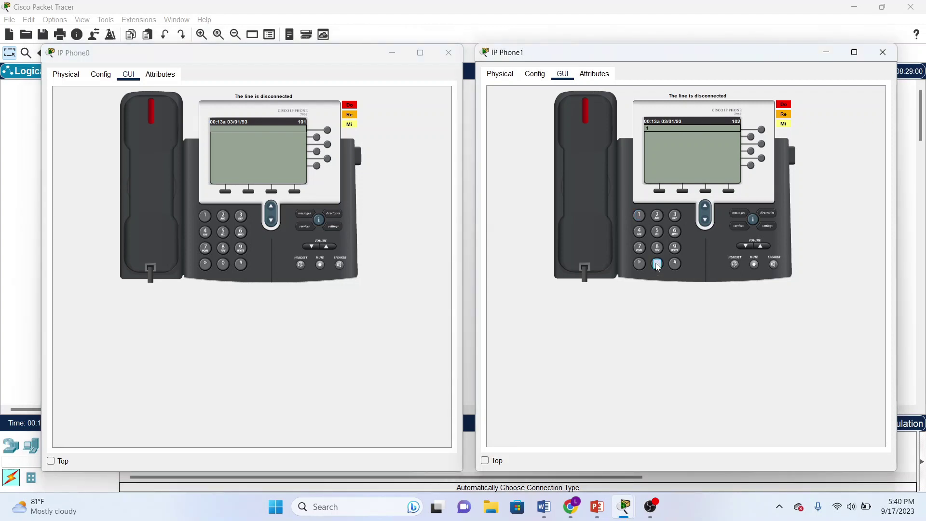
click(638, 216)
click(596, 190)
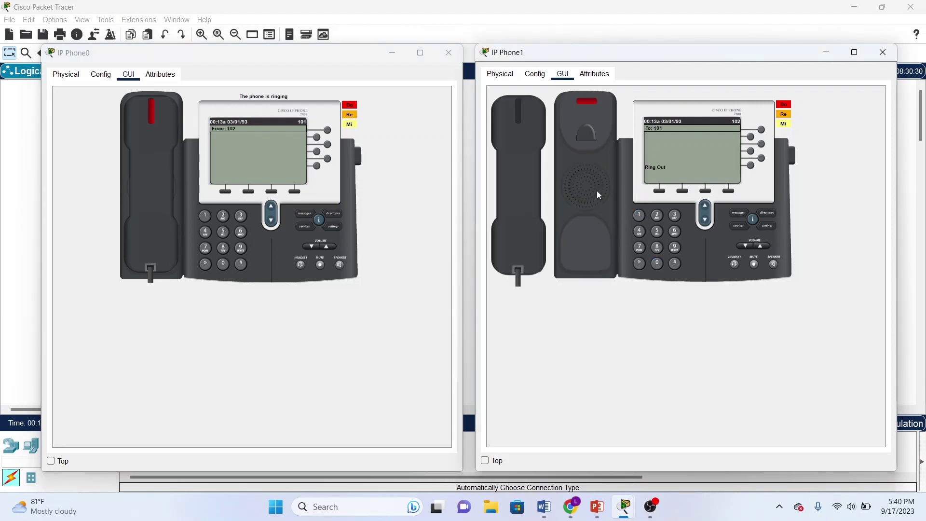
click(147, 136)
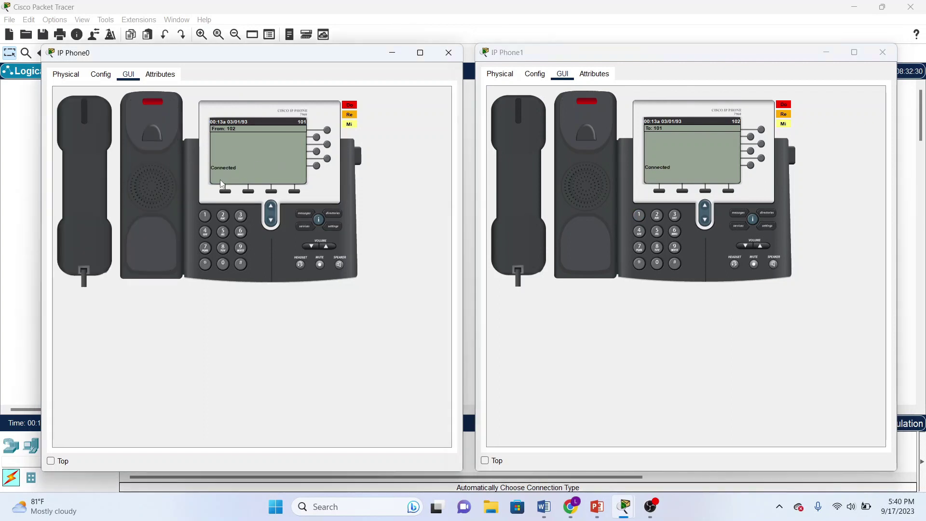